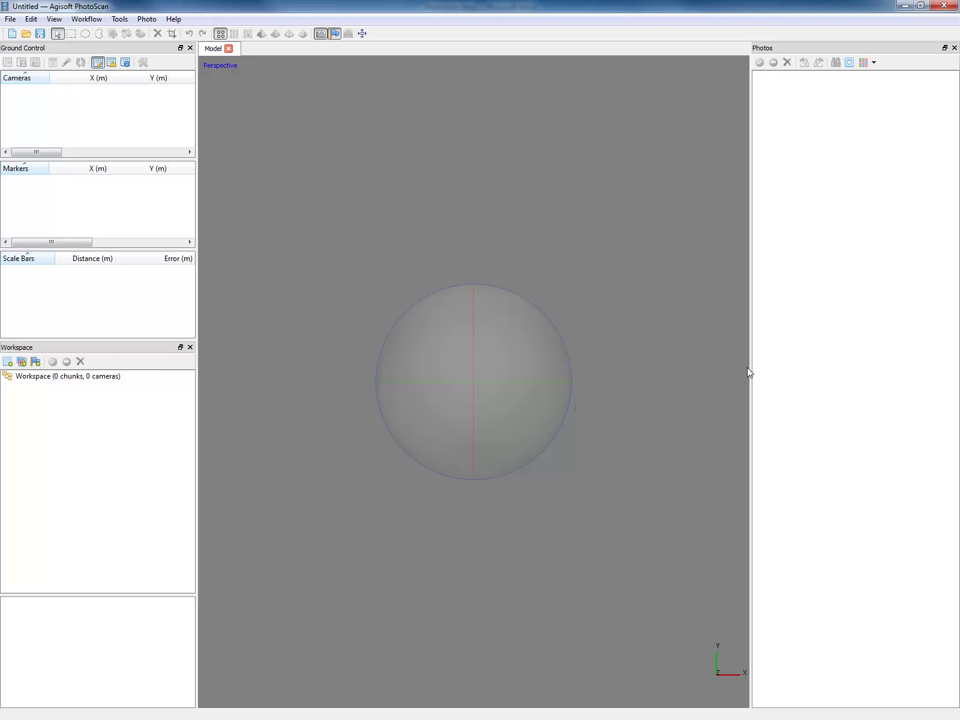
# - Add photos from the Processed folder on the Desktop with Workflow > Add Folder
pyautogui.click(10, 19)
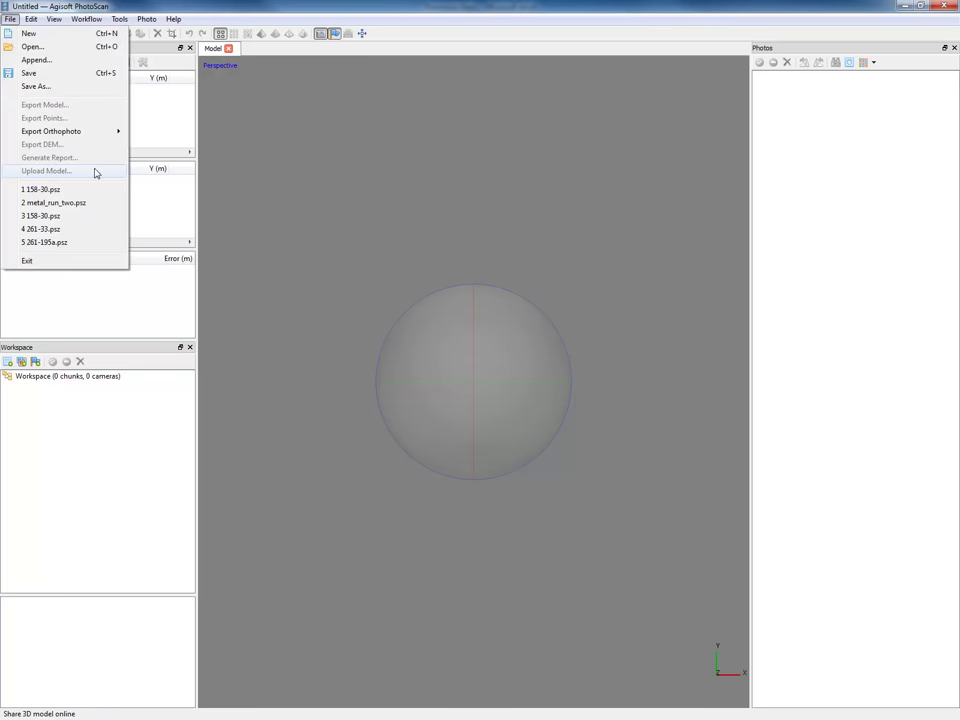
pyautogui.moveTo(94, 21)
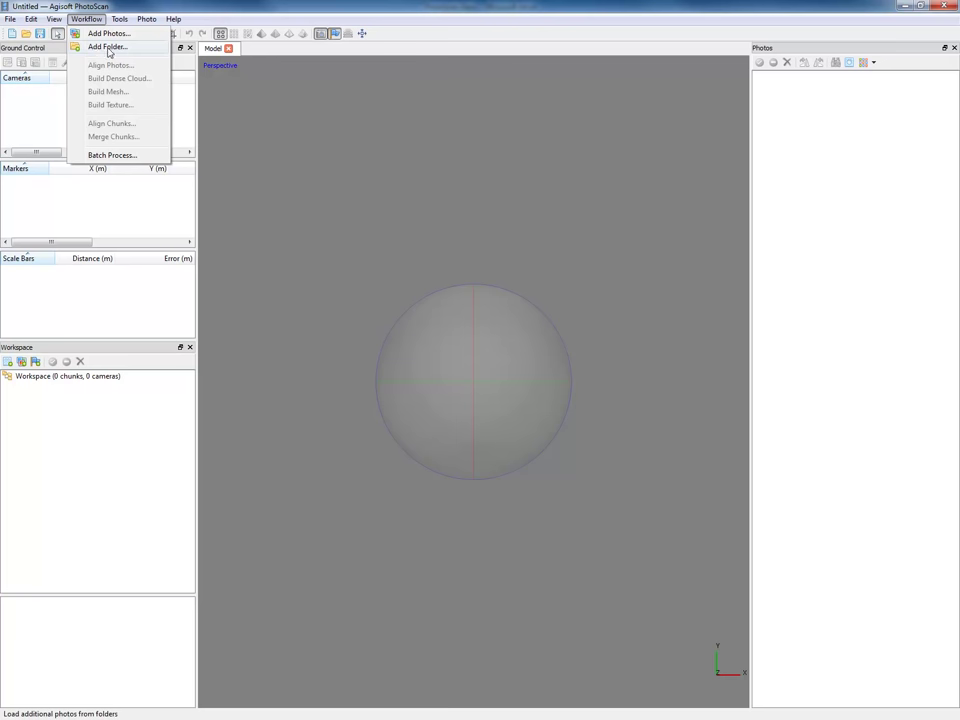
pyautogui.click(109, 48)
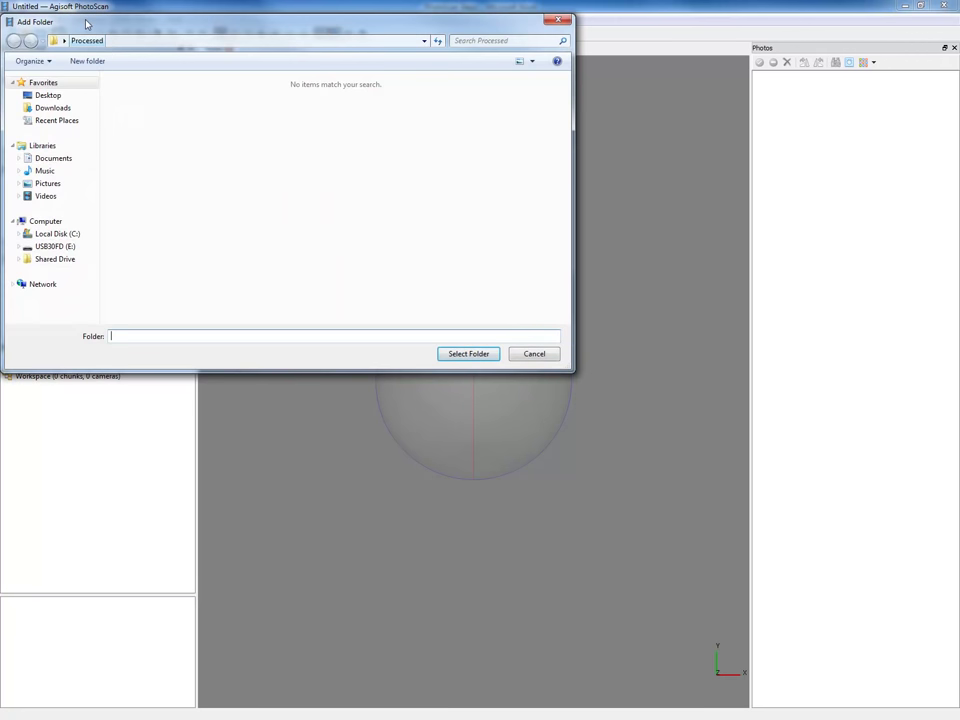
pyautogui.click(168, 201)
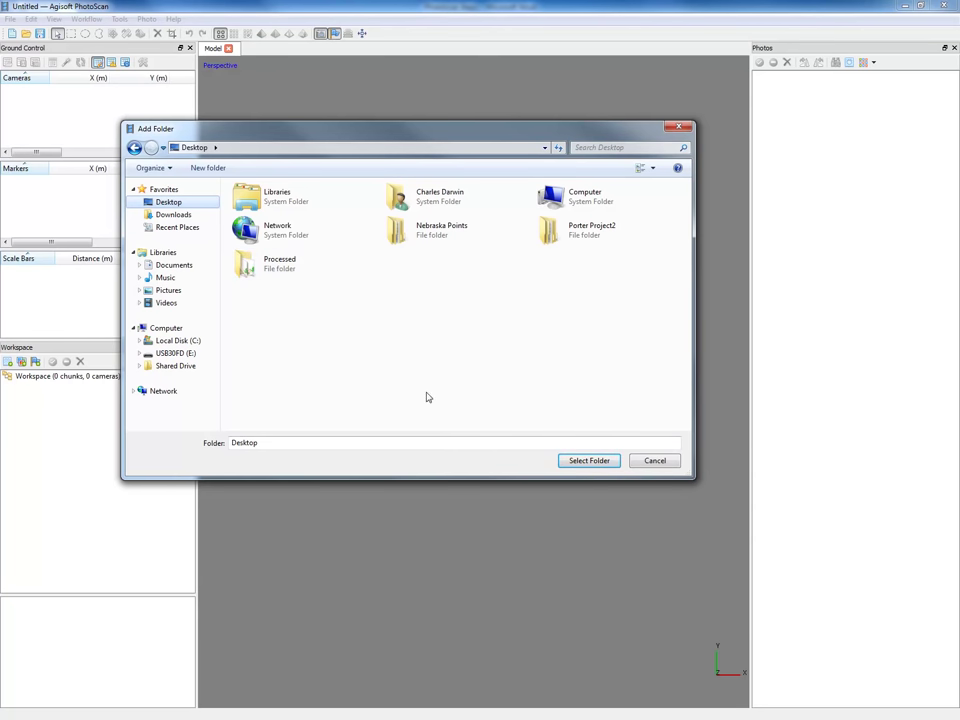
pyautogui.click(248, 270)
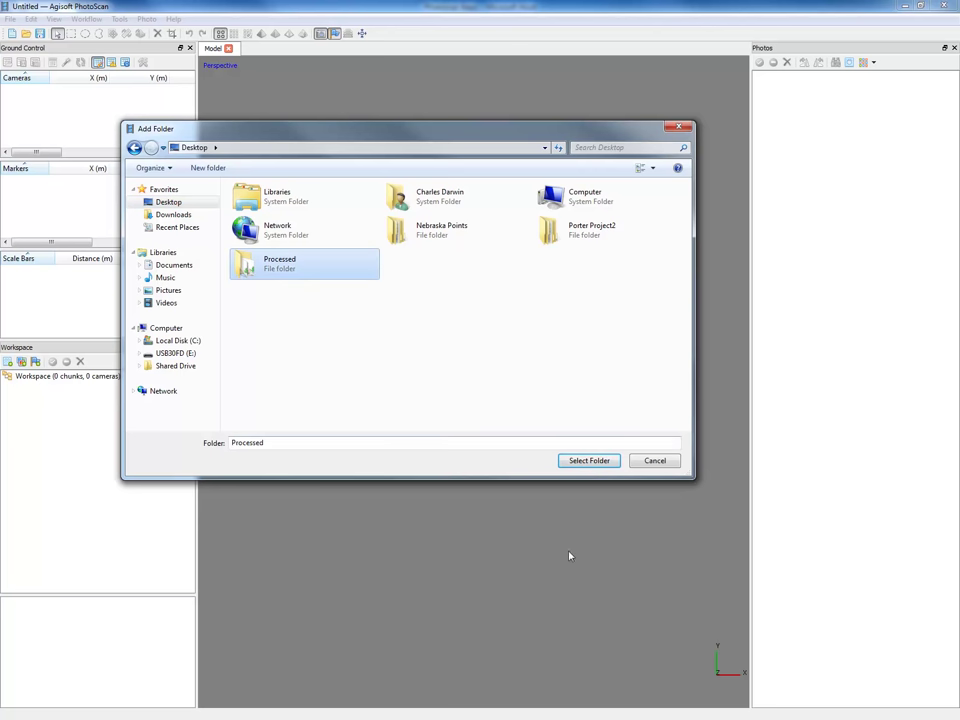
pyautogui.click(578, 466)
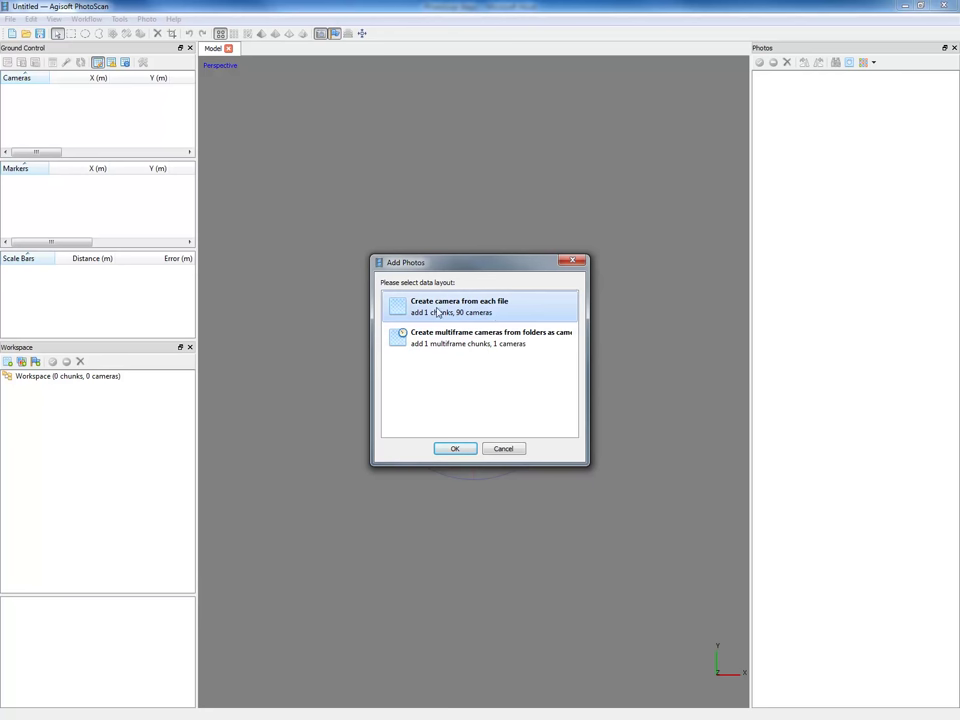
# - Create one camera per file for the 90 photos, then open and zoom into DSC00984.tif
pyautogui.click(462, 452)
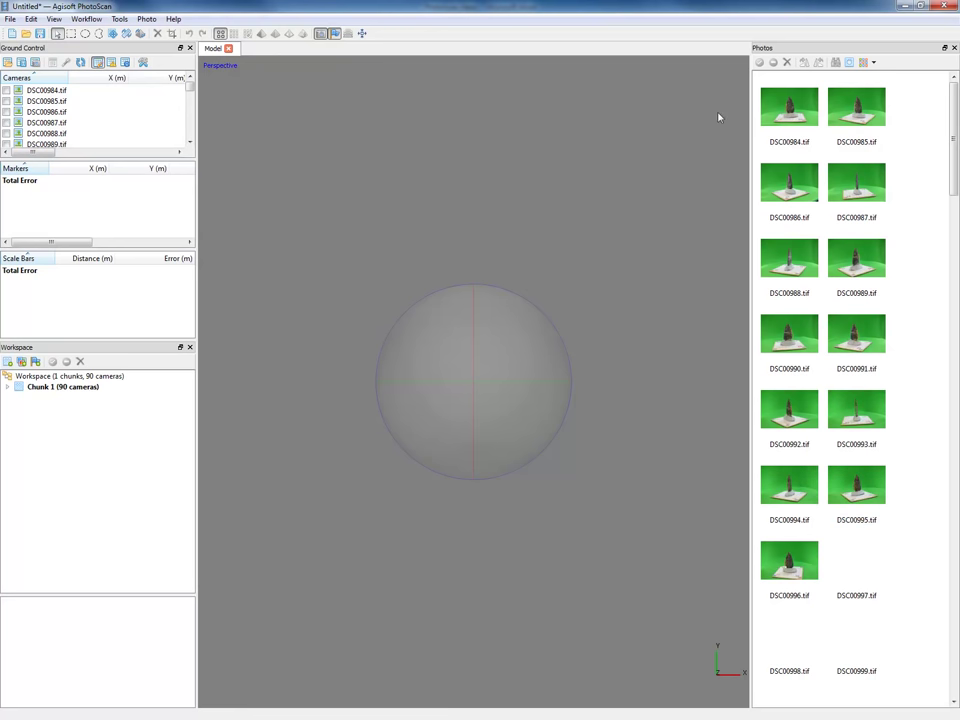
pyautogui.doubleClick(812, 130)
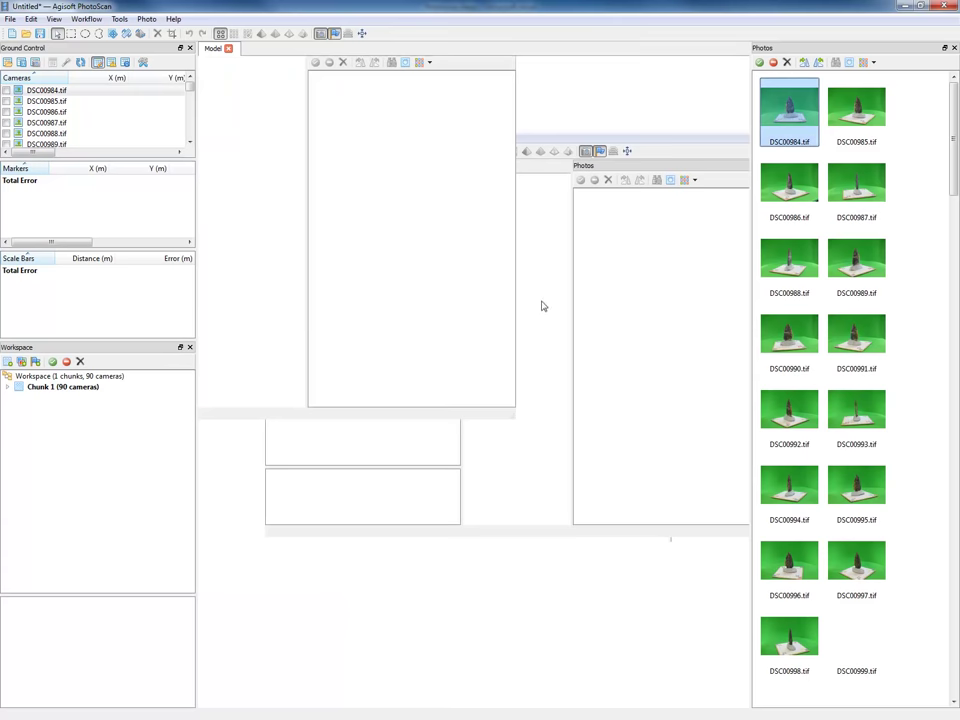
pyautogui.scroll(3, 545, 318)
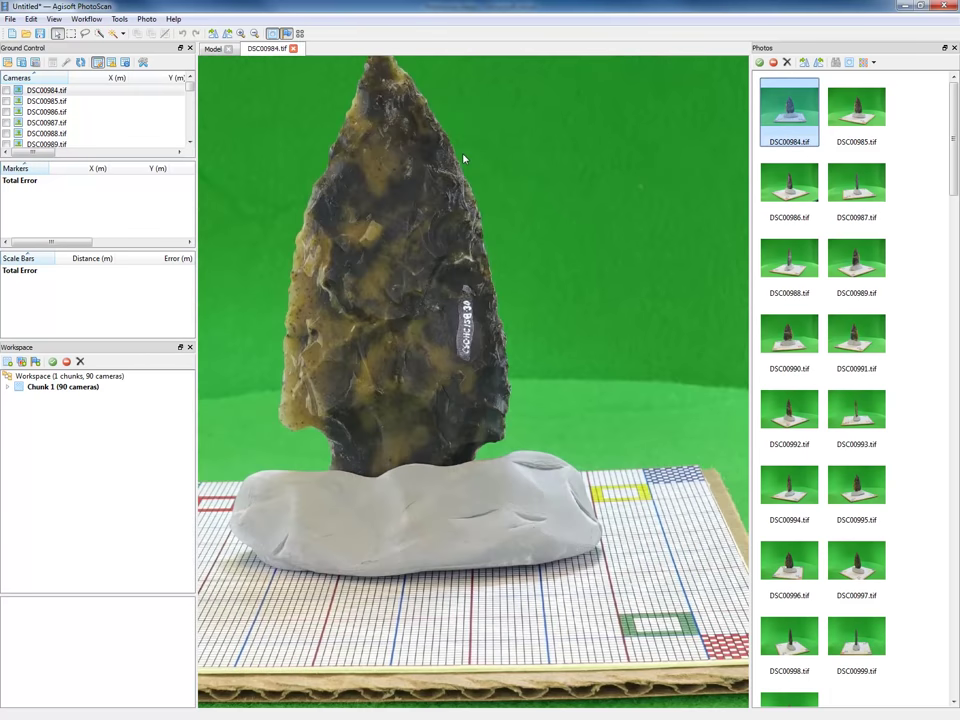
pyautogui.scroll(-3, 412, 305)
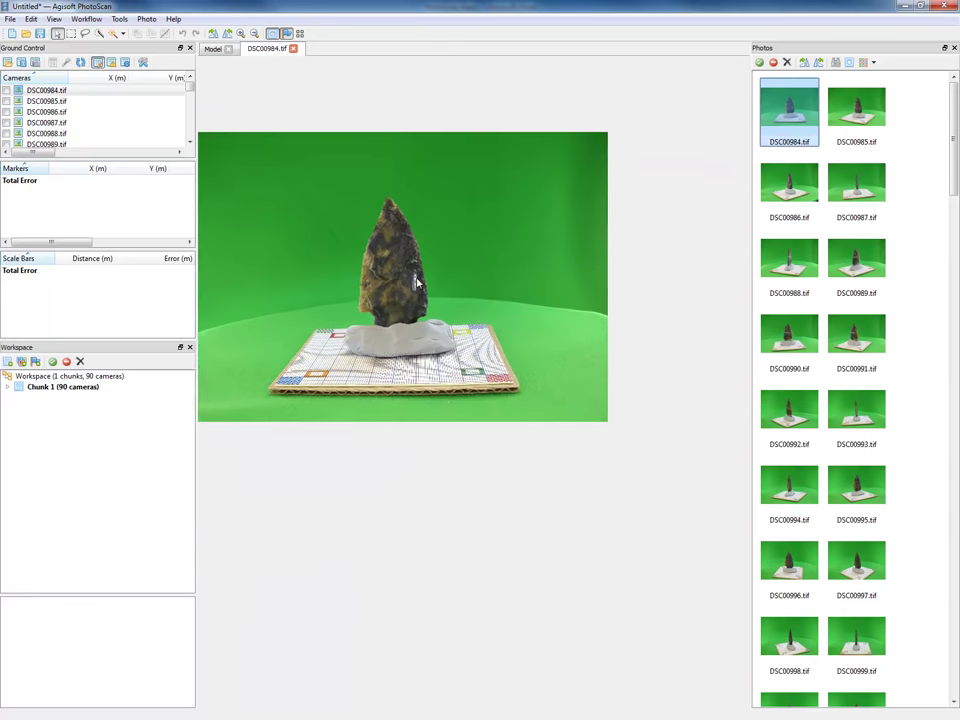
pyautogui.scroll(3, 413, 318)
pyautogui.scroll(-3, 413, 318)
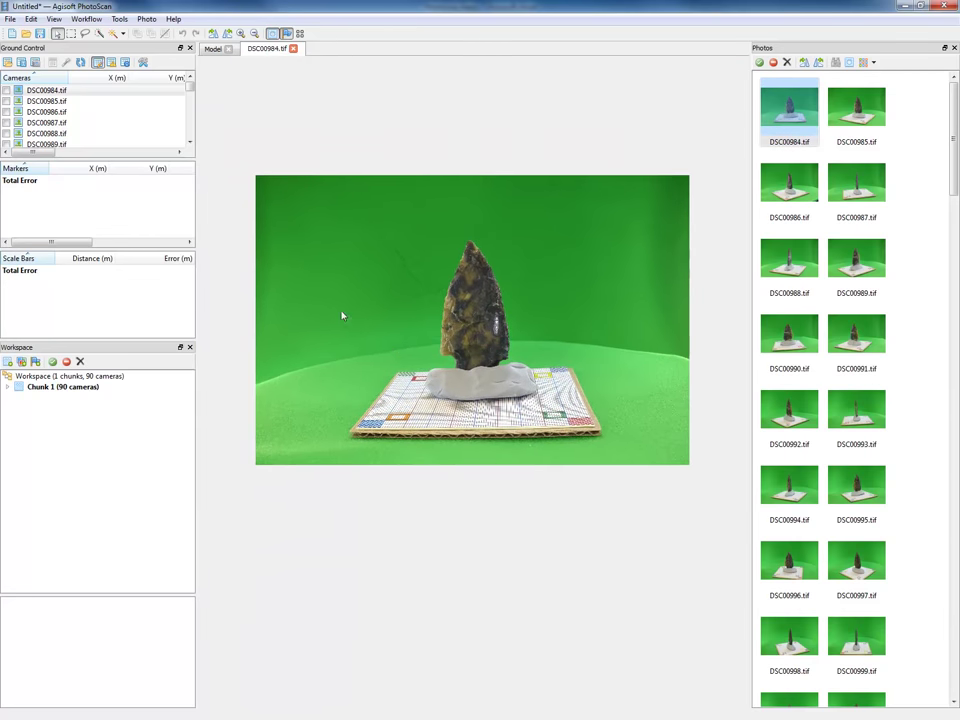
# - Import masks for the Entire workspace using the From Alpha method
pyautogui.click(119, 19)
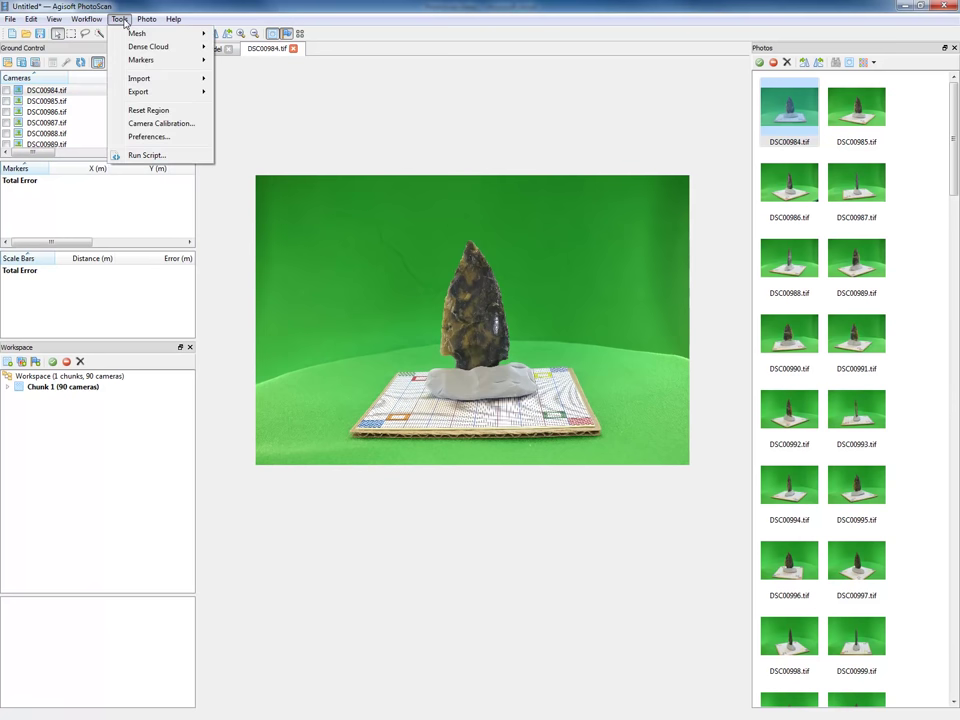
pyautogui.moveTo(188, 87)
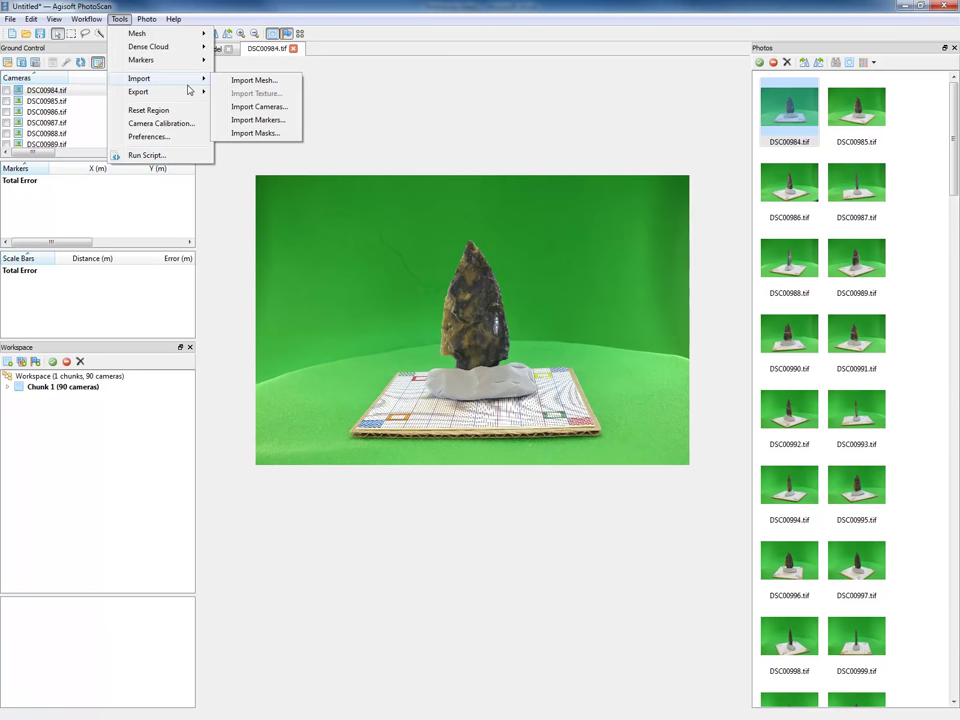
pyautogui.click(271, 137)
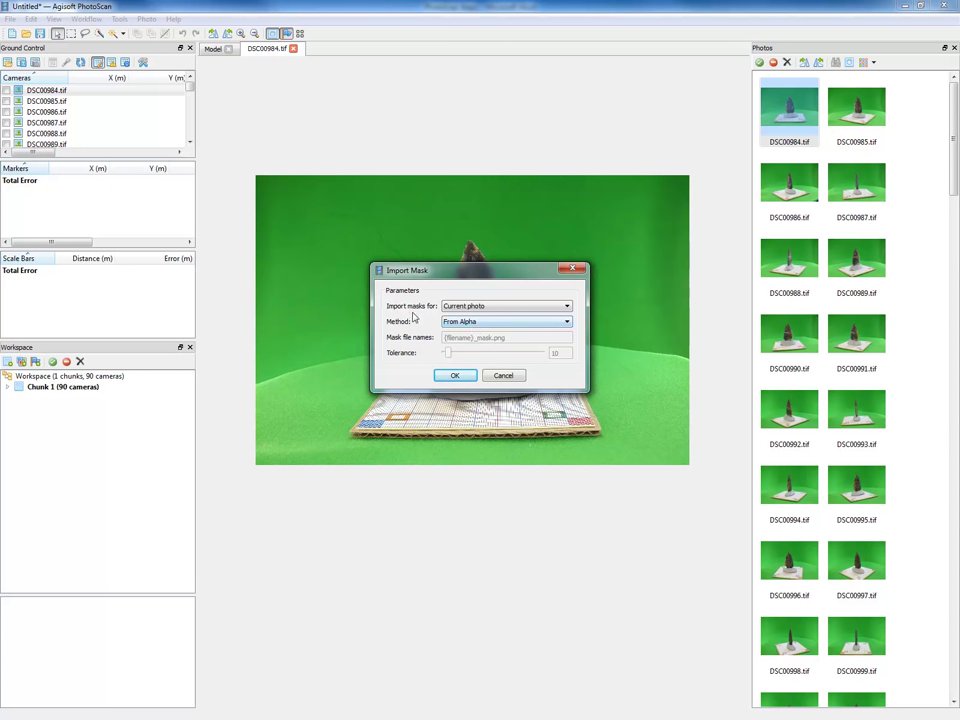
pyautogui.click(498, 310)
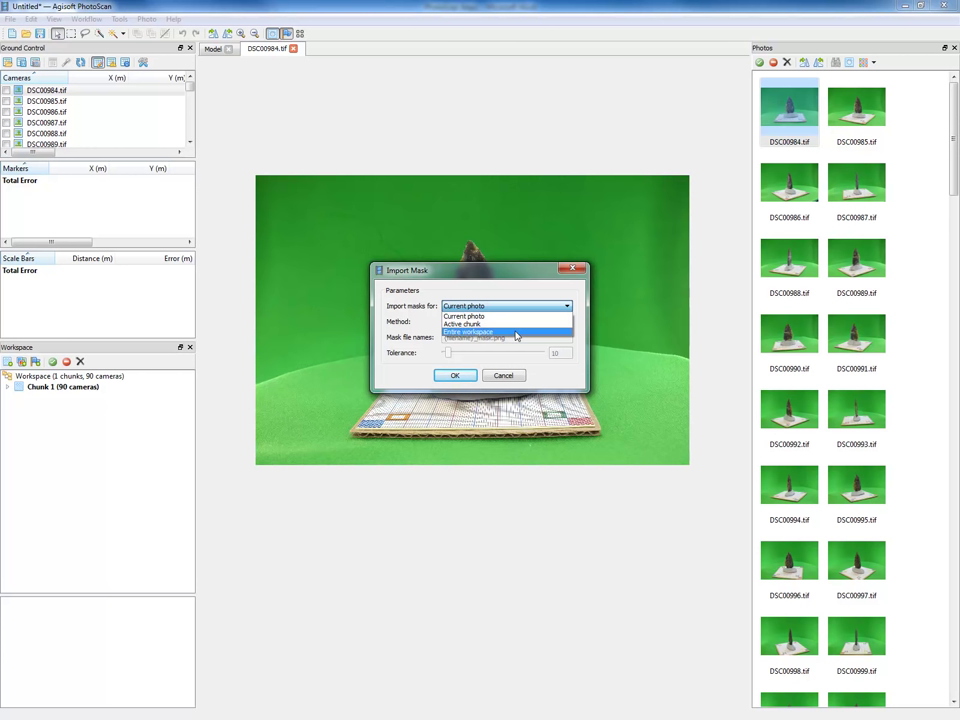
pyautogui.click(516, 332)
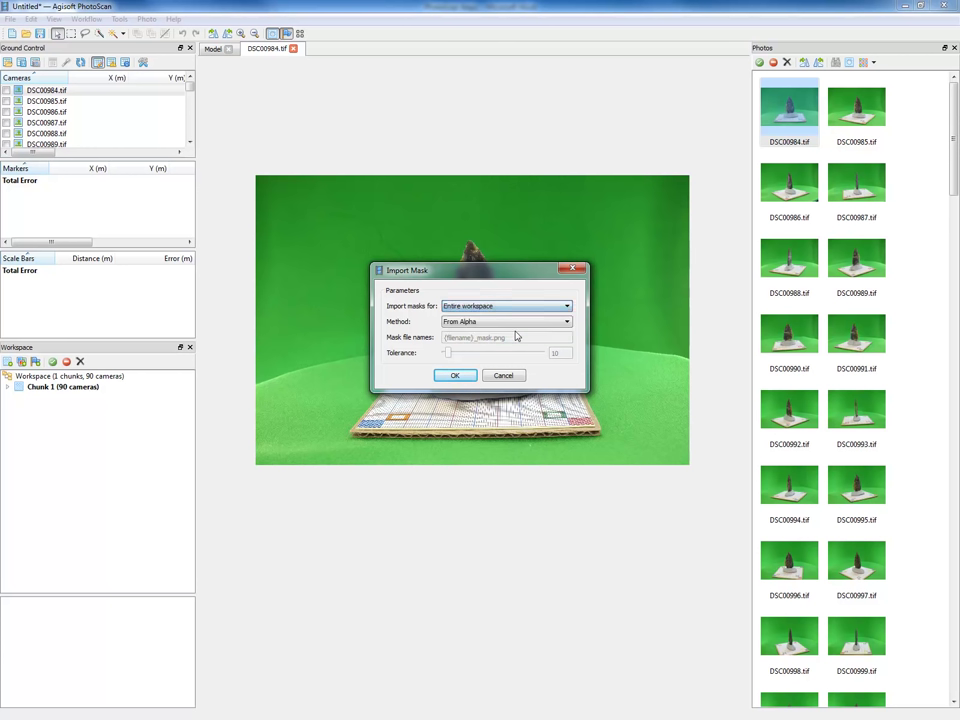
pyautogui.click(455, 375)
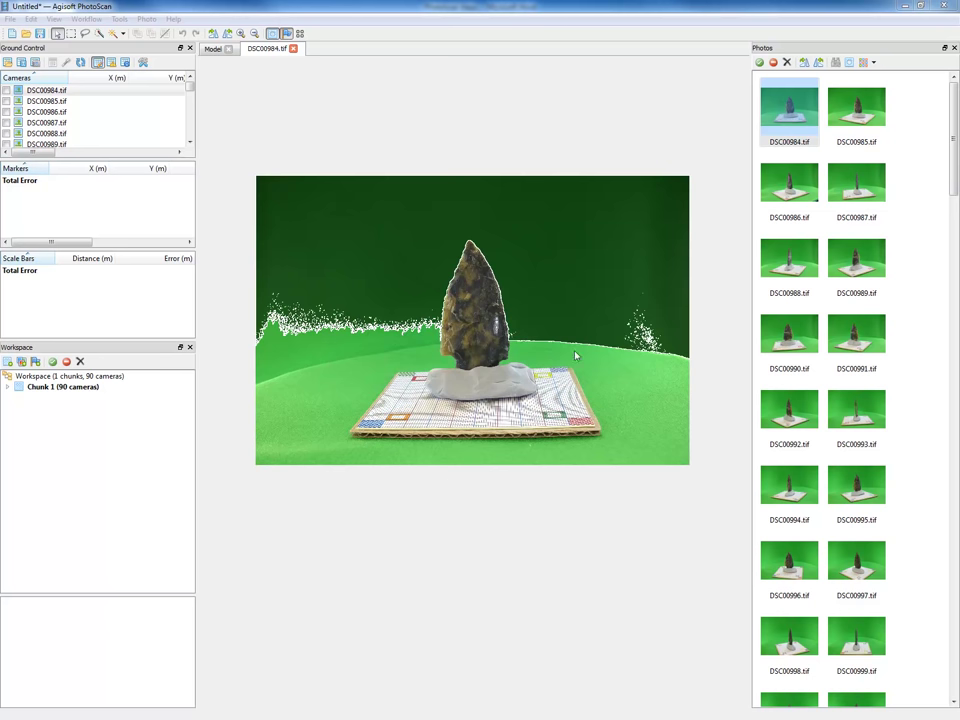
# - Check the masking on photos DSC00986, DSC00988 and DSC00990
pyautogui.click(809, 200)
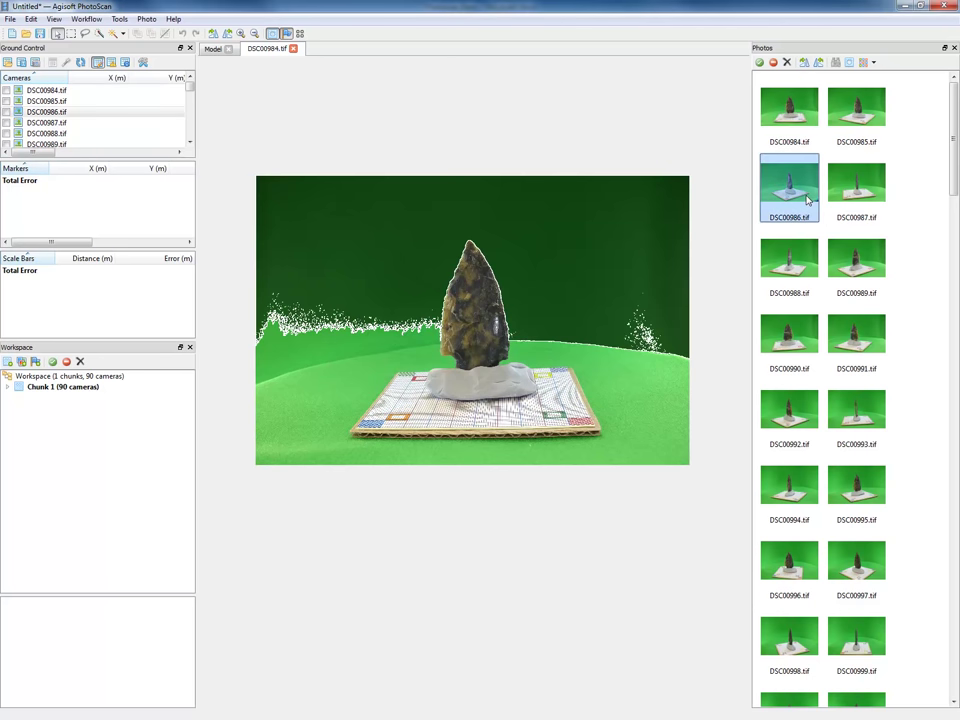
pyautogui.click(789, 262)
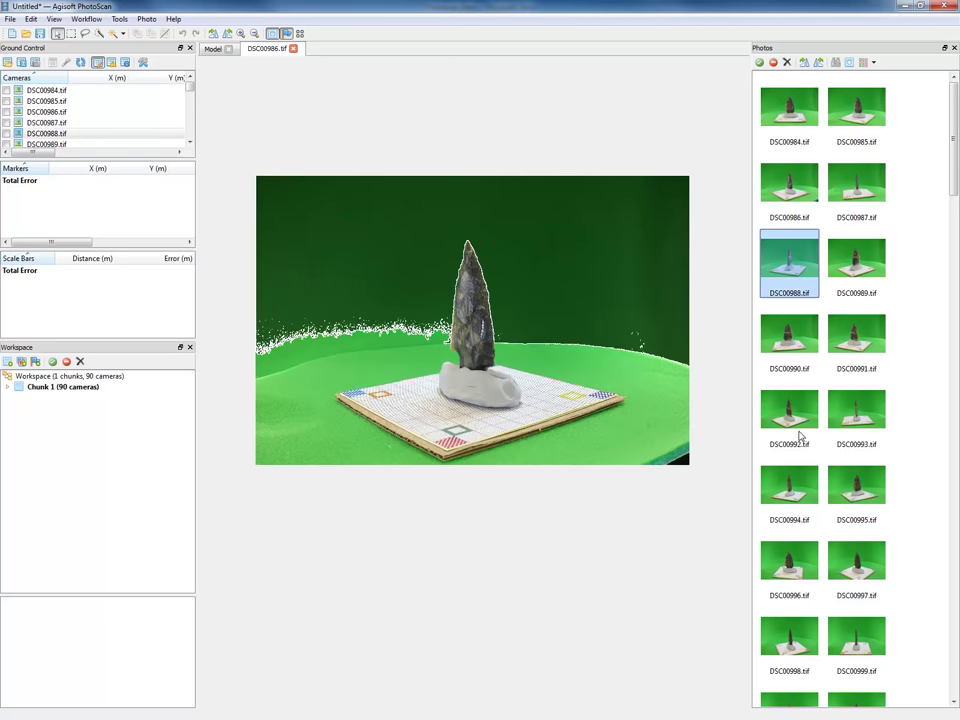
pyautogui.click(805, 340)
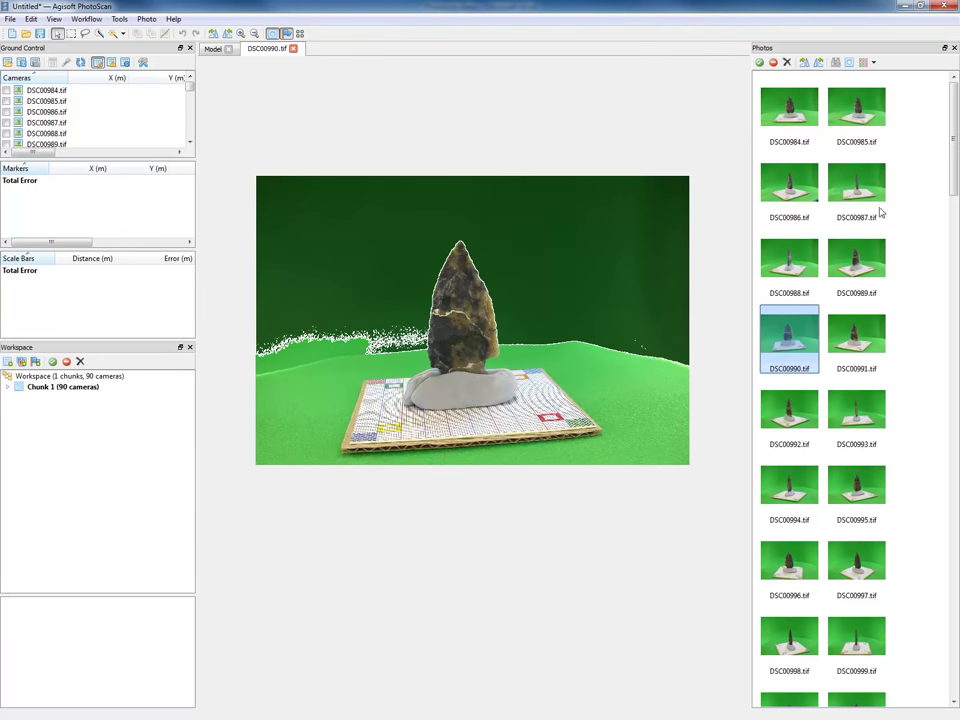
# - Switch the Photos pane thumbnails to masks and return to photo DSC00984
pyautogui.click(851, 64)
pyautogui.scroll(-10, 930, 321)
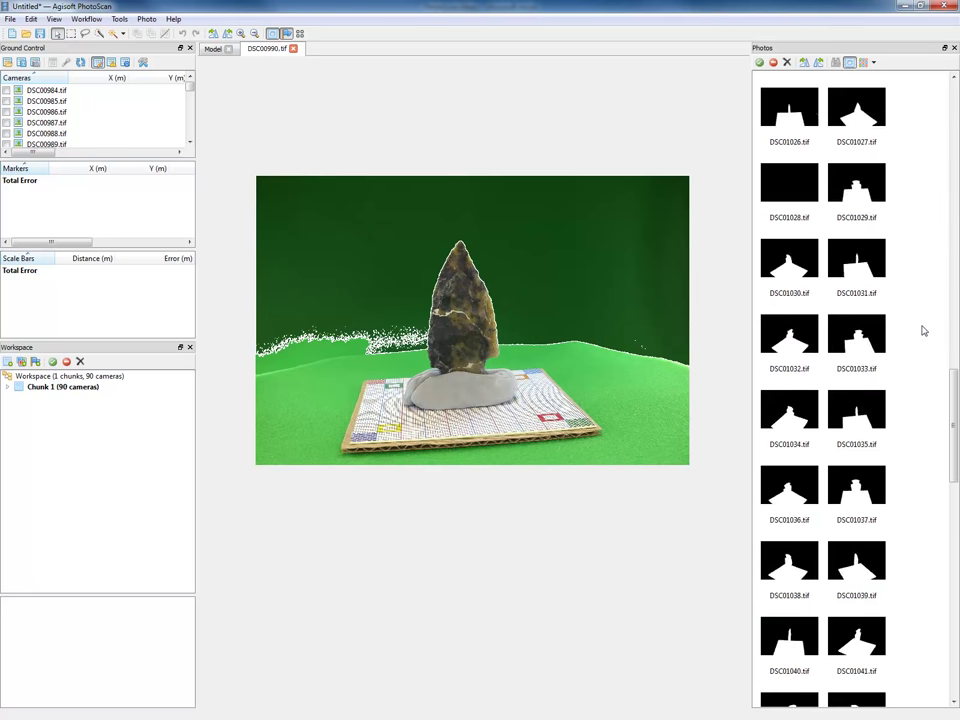
pyautogui.scroll(-10, 924, 331)
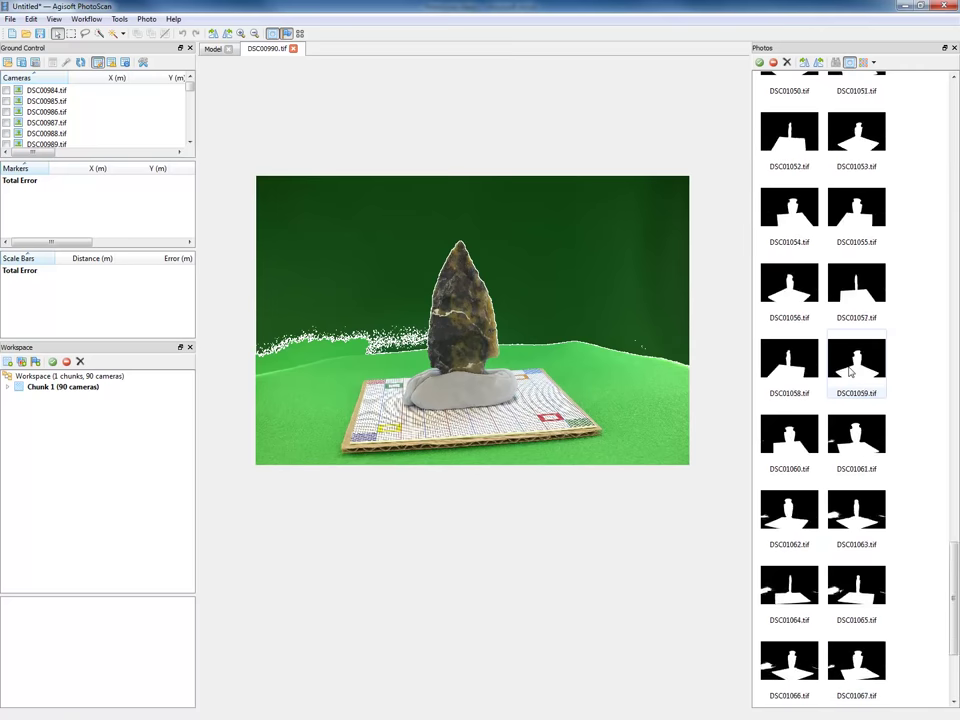
pyautogui.scroll(15, 850, 372)
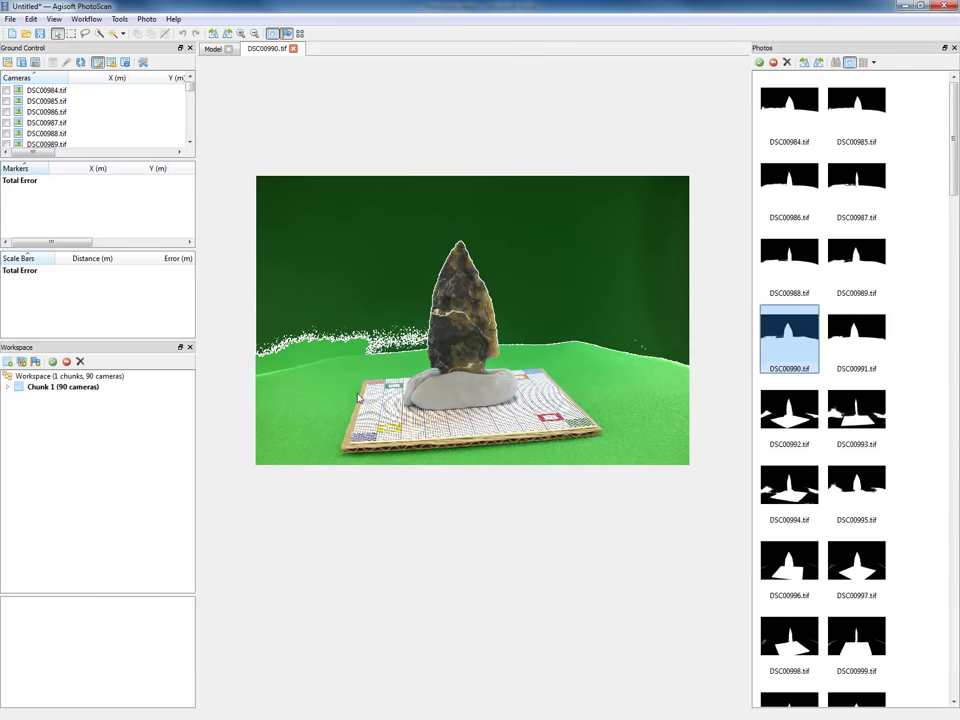
pyautogui.click(797, 113)
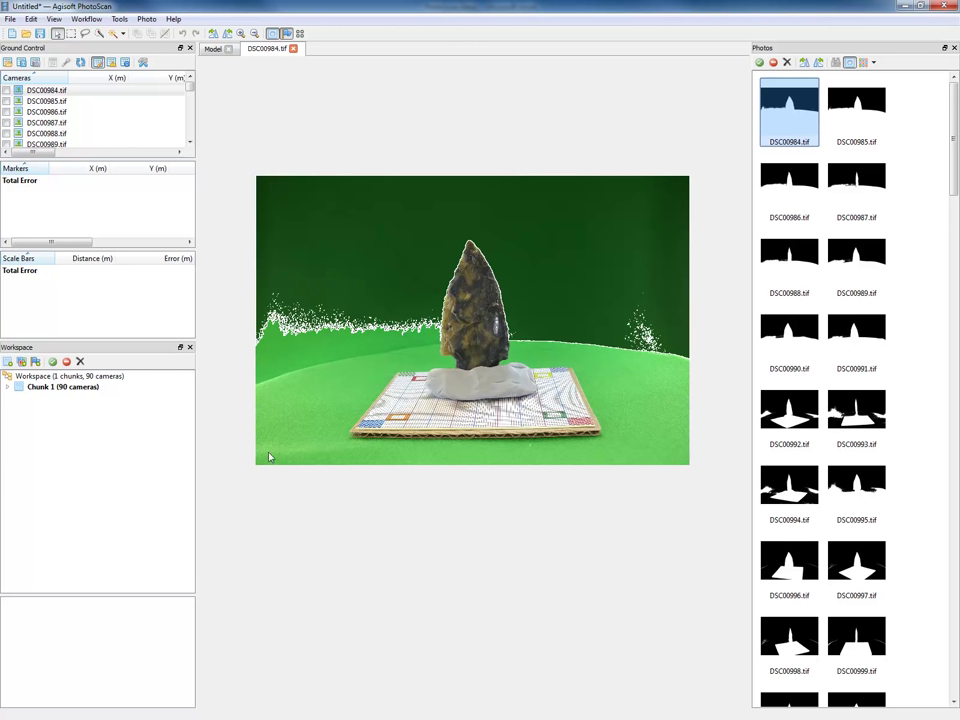
# - With the Magic Wand, add DSC00984's green surround and upper-left background to the mask
pyautogui.click(113, 36)
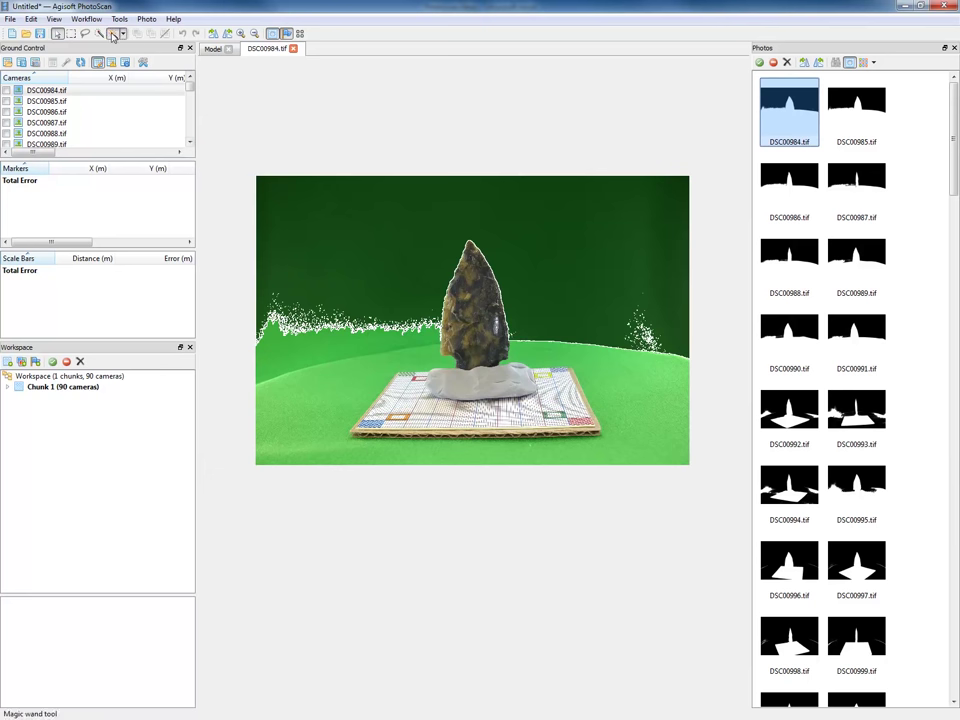
pyautogui.click(321, 398)
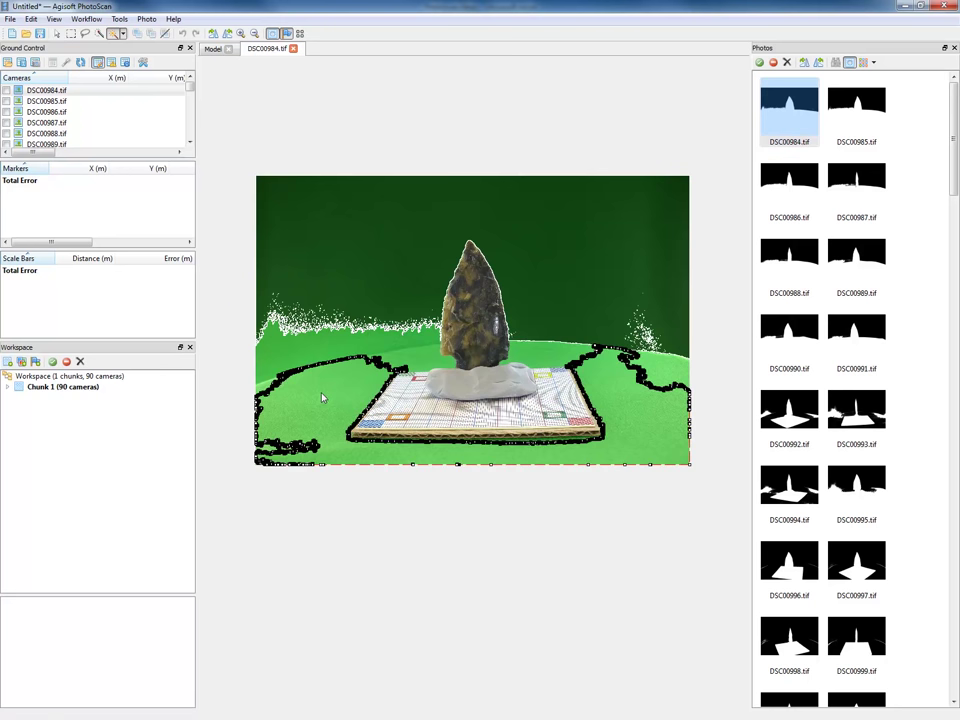
pyautogui.hotkey('ctrl', 'shift', 'a')
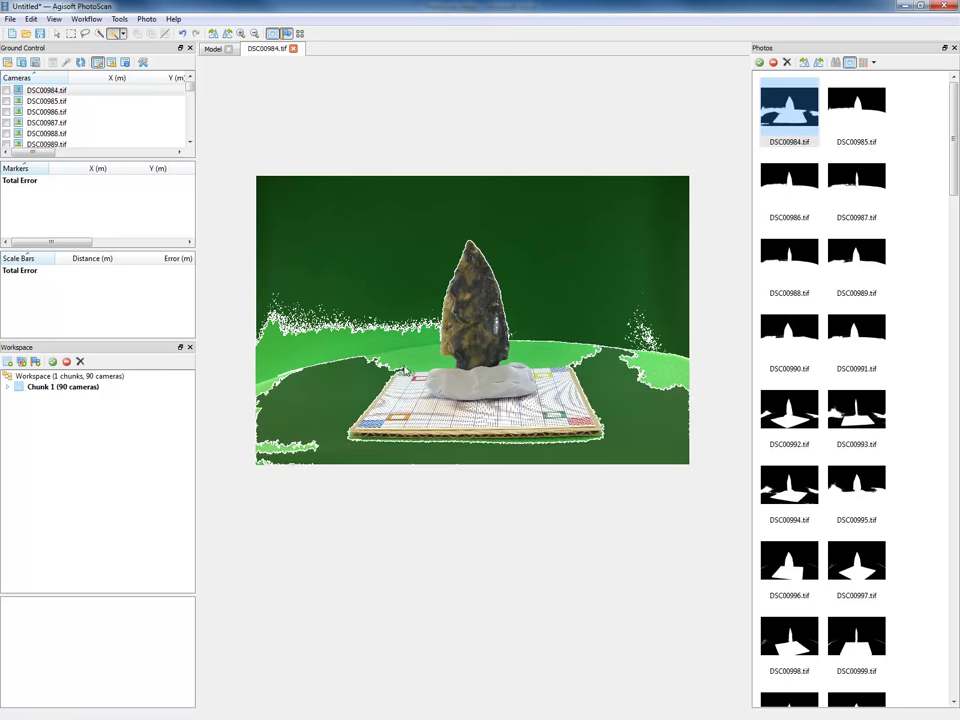
pyautogui.click(418, 338)
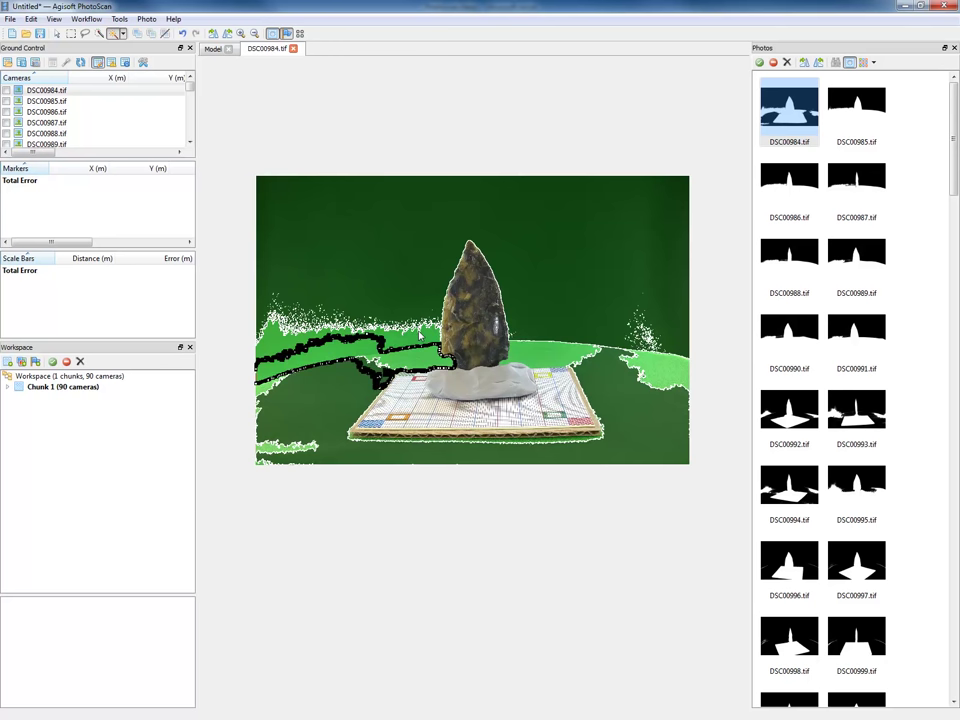
pyautogui.click(420, 336)
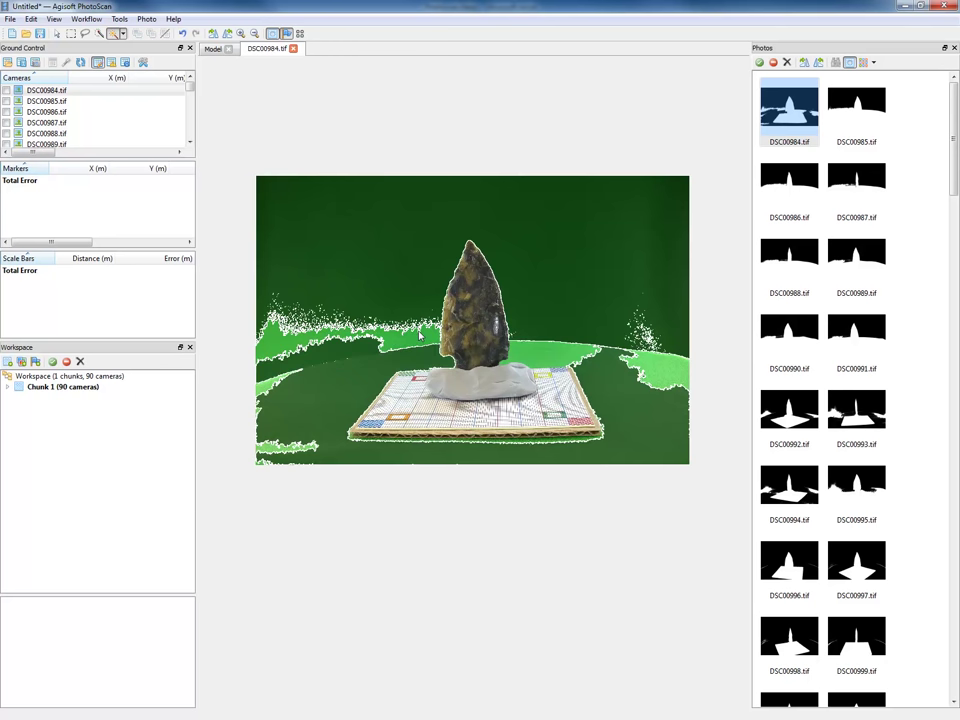
pyautogui.hotkey('ctrl', 'shift', 'a')
# - Add the right-side green band, triangular region and light-green patch to the mask
pyautogui.click(567, 354)
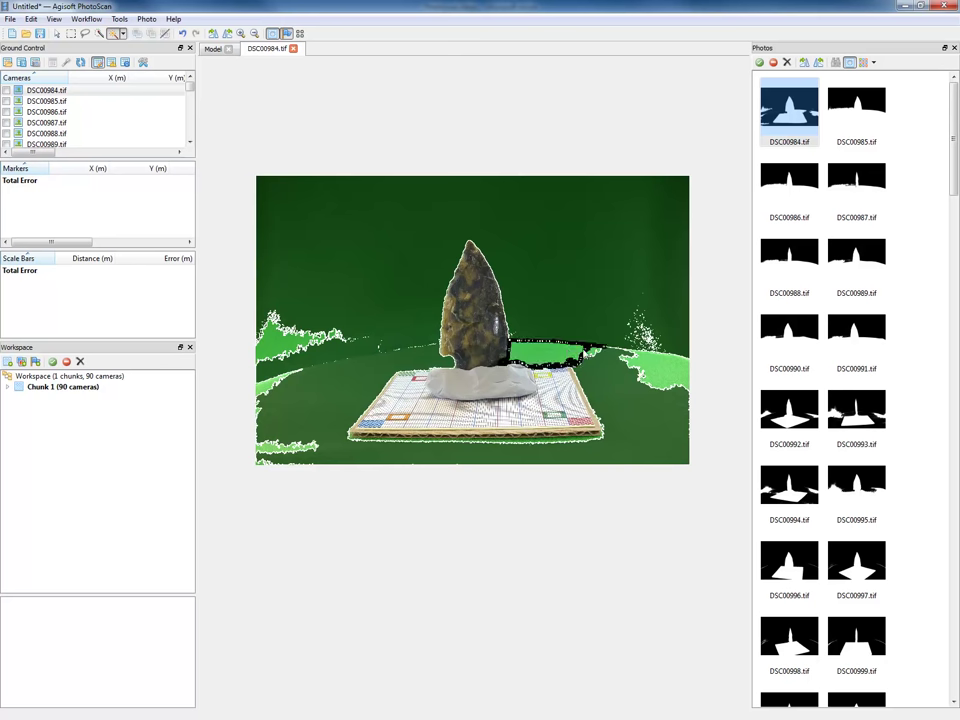
pyautogui.hotkey('ctrl', 'shift', 'a')
pyautogui.click(652, 345)
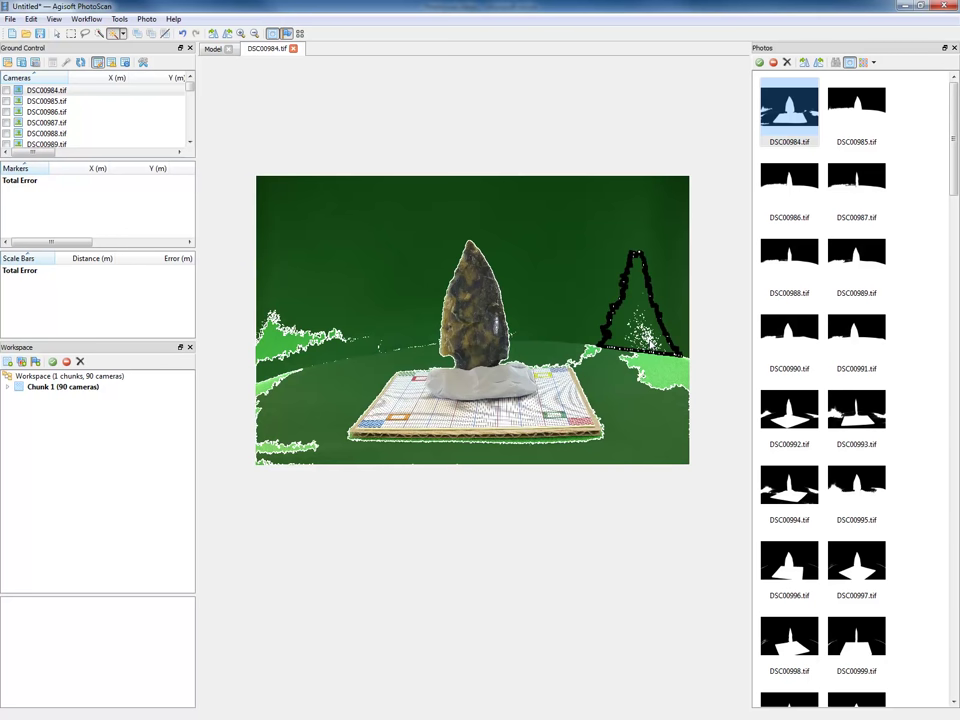
pyautogui.hotkey('ctrl', 'shift', 'a')
pyautogui.click(656, 378)
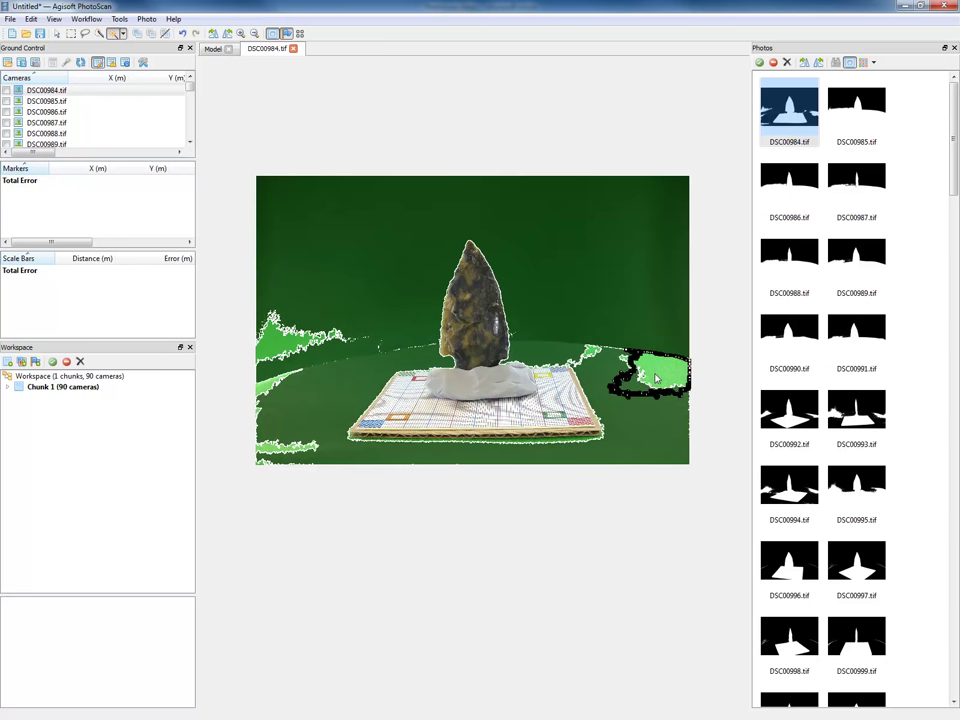
pyautogui.hotkey('ctrl', 'shift', 'a')
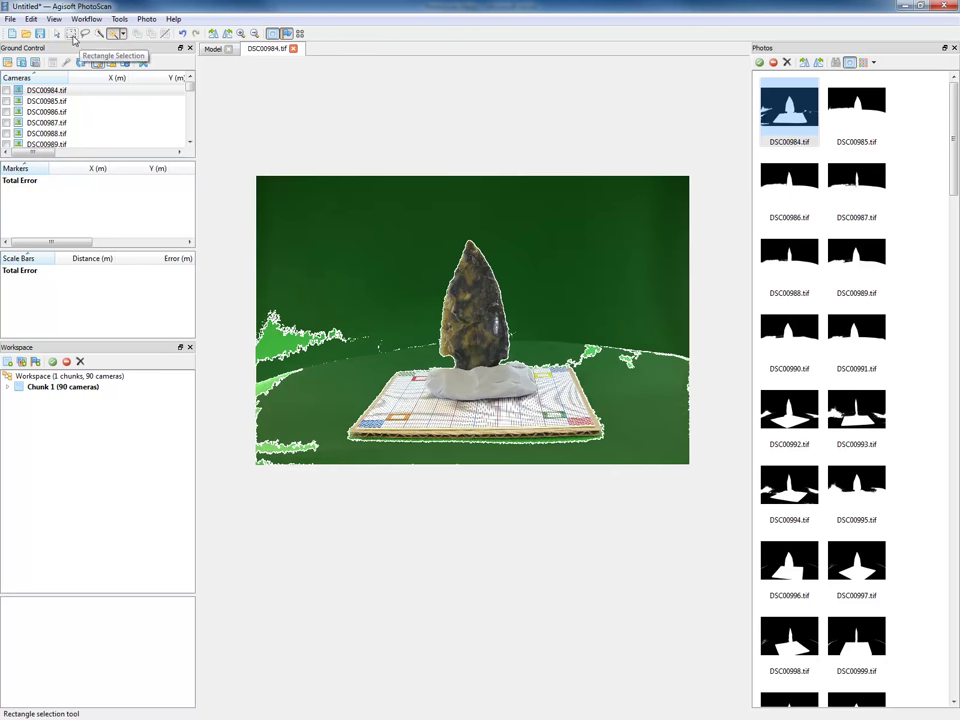
# - Box-select the stray green patch at the photo's left edge and add it to the mask
pyautogui.click(72, 34)
pyautogui.moveTo(369, 245); pyautogui.dragTo(255, 398)
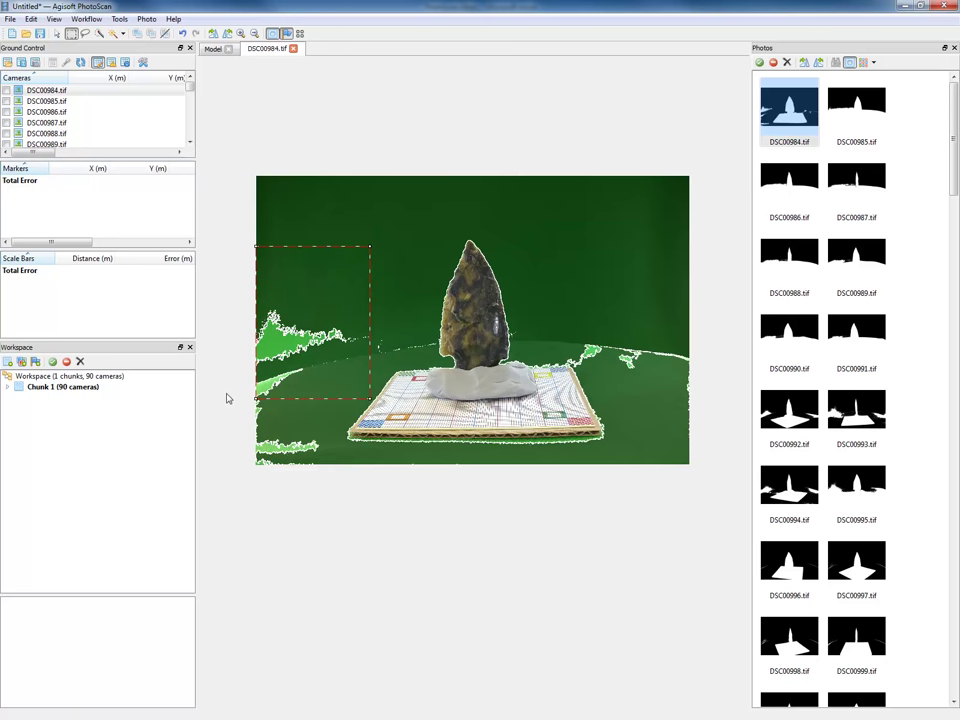
pyautogui.hotkey('ctrl', 'shift', 'a')
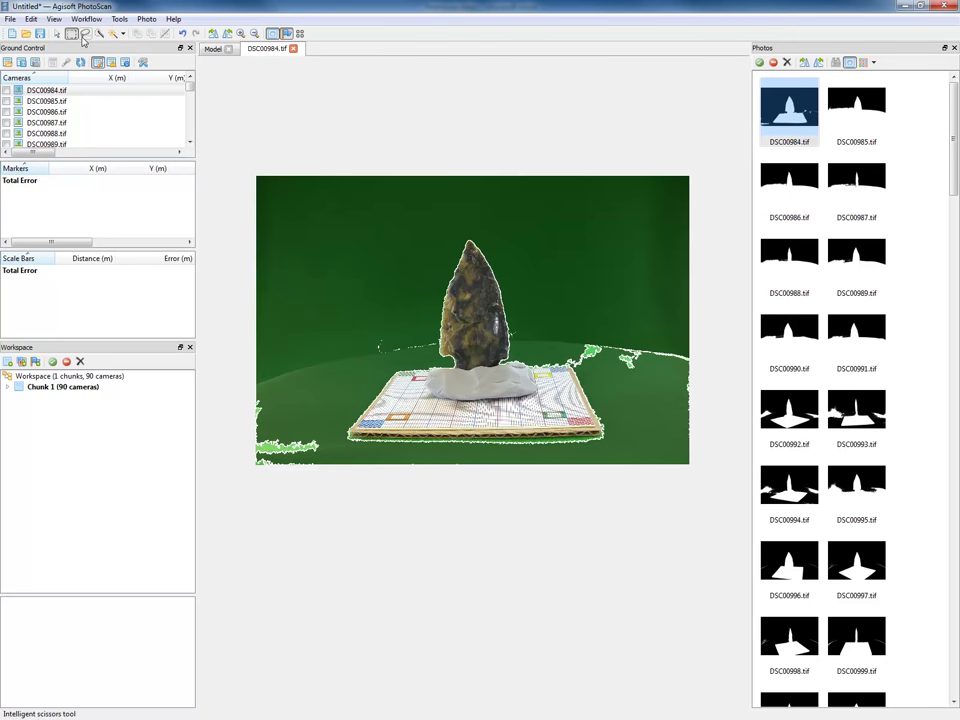
# - Outline the right-edge stray patch with Intelligent Scissors to mask it
pyautogui.click(85, 34)
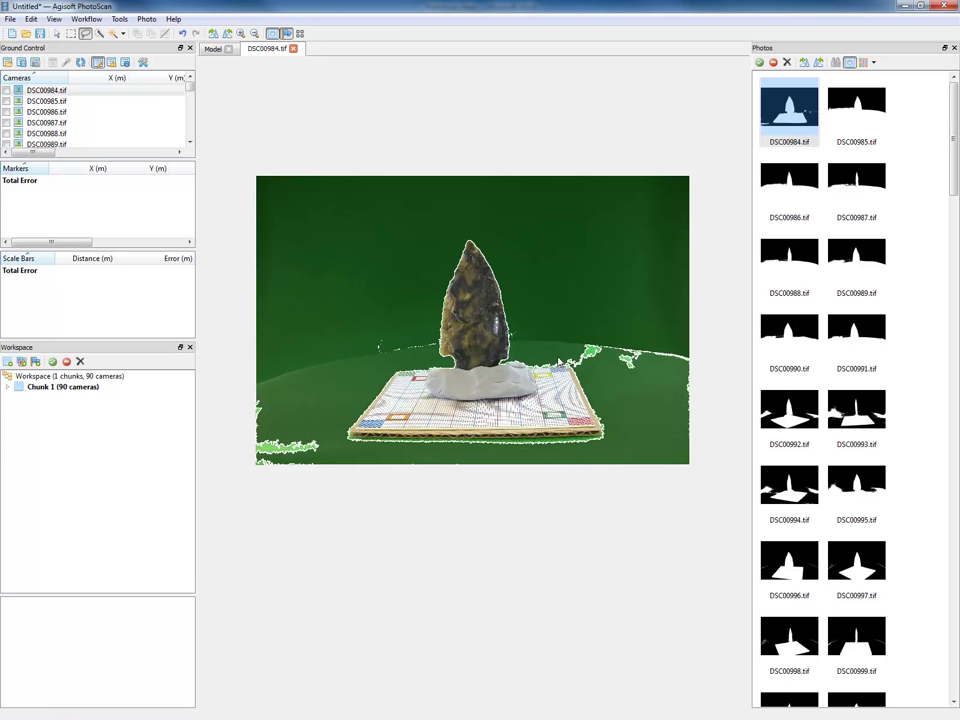
pyautogui.click(581, 294)
pyautogui.click(662, 382)
pyautogui.doubleClick(643, 400)
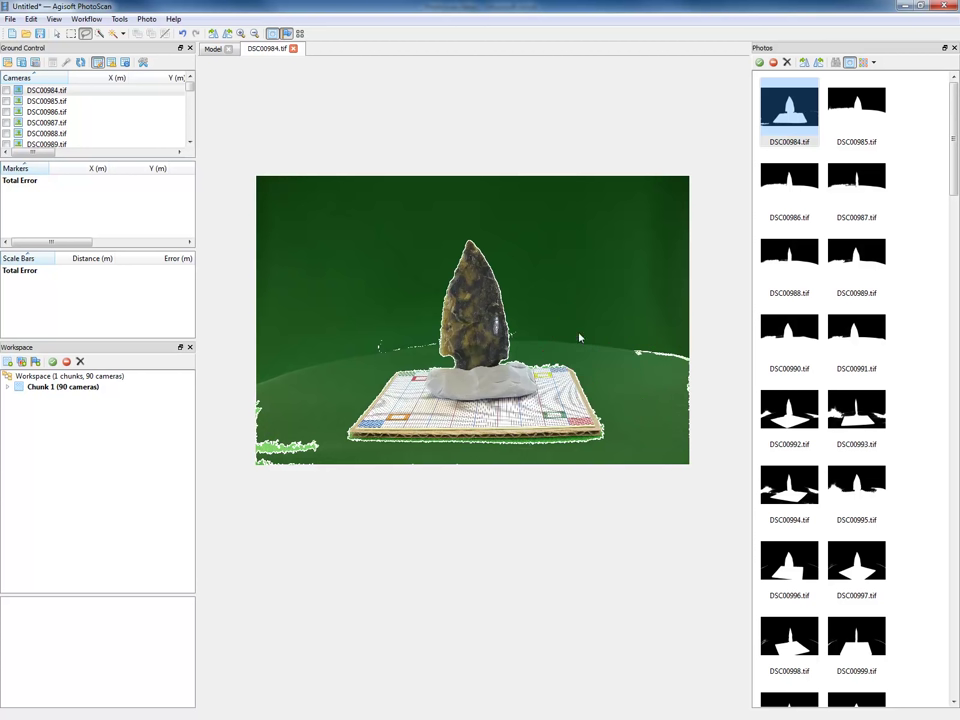
pyautogui.click(99, 35)
# - Move to photo DSC00987 and add its lower-left area to the mask
pyautogui.press('pagedown')
pyautogui.press('pagedown')
pyautogui.press('pagedown')
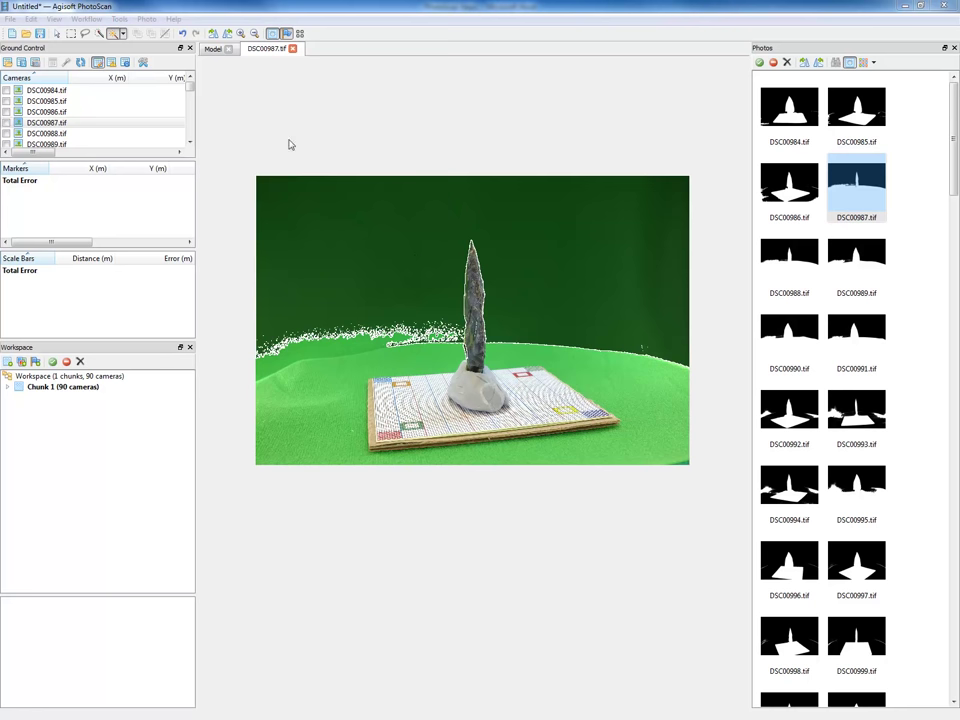
pyautogui.click(341, 378)
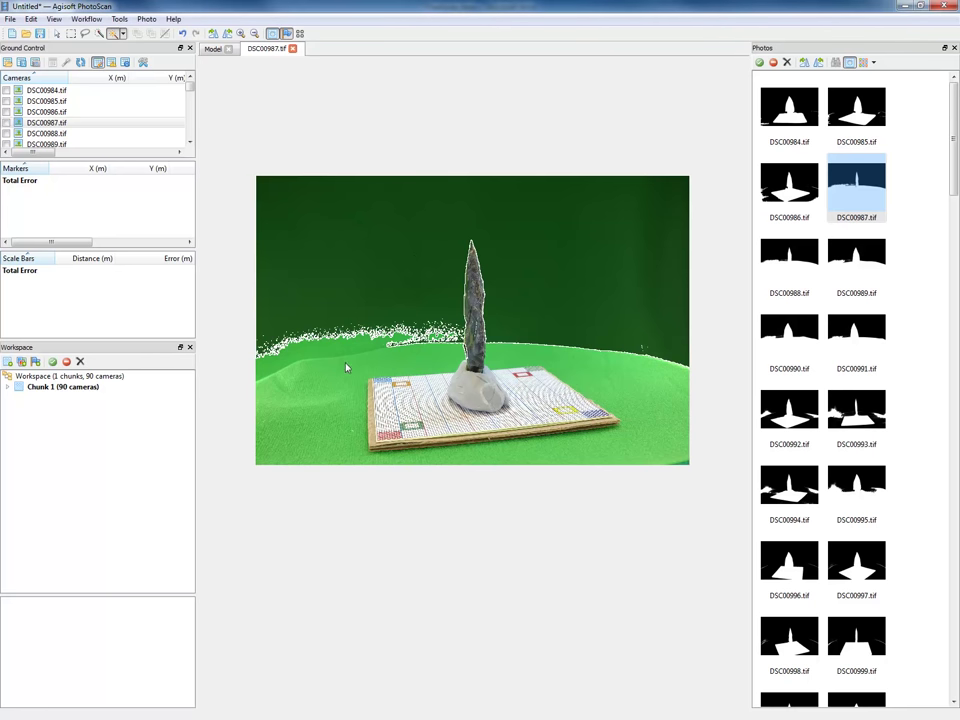
pyautogui.moveTo(369, 369)
pyautogui.mouseDown()
pyautogui.moveTo(418, 356)
pyautogui.moveTo(370, 385)
pyautogui.mouseUp()
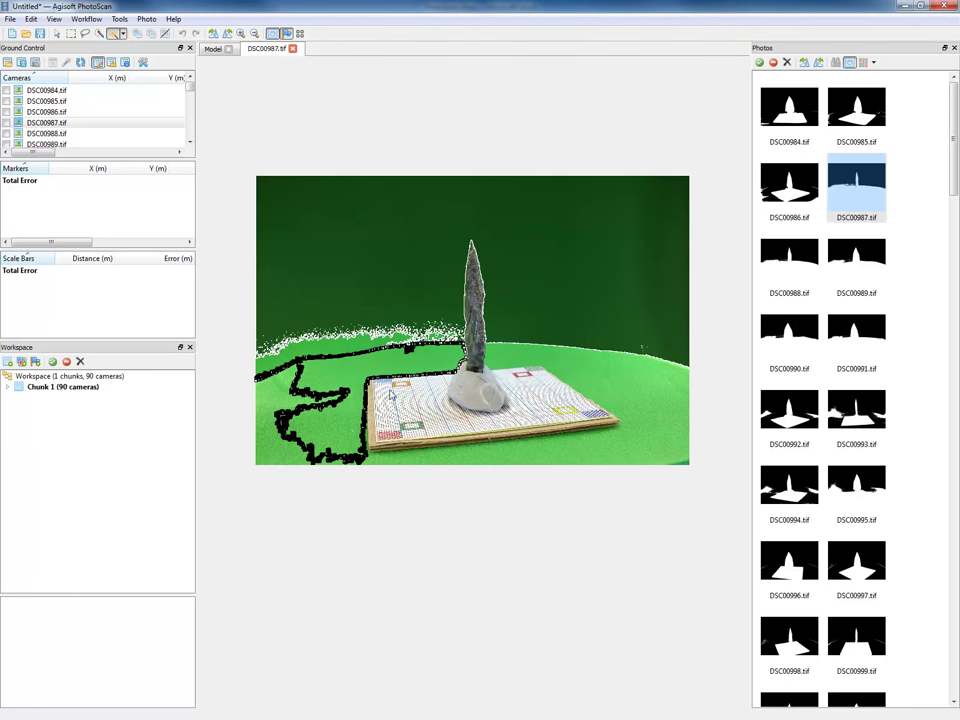
pyautogui.hotkey('ctrl', 'shift', 'a')
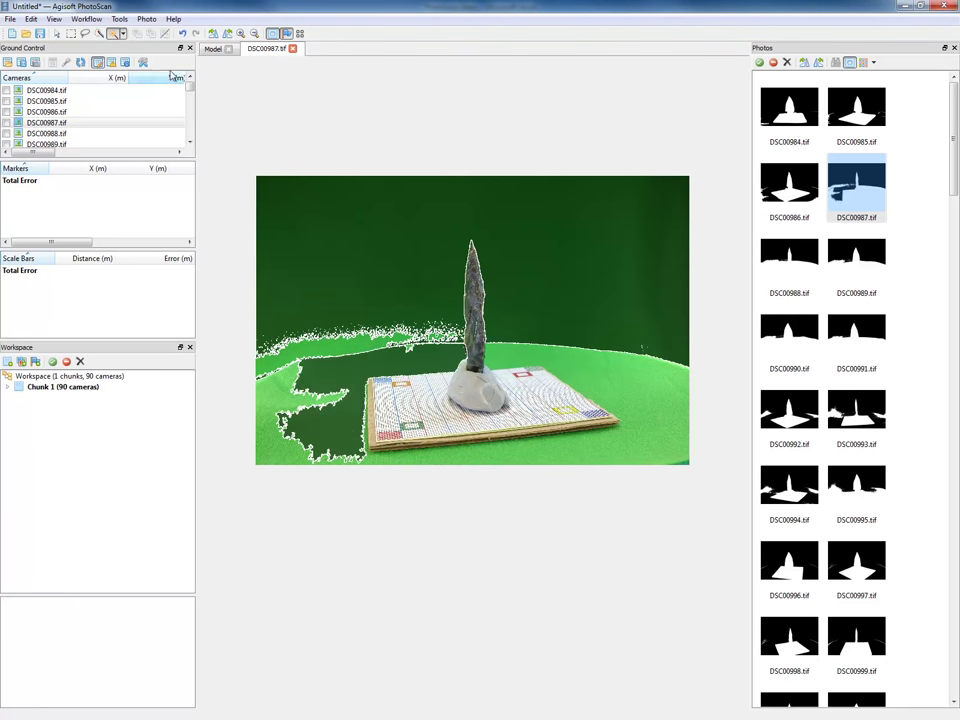
# - Set the Magic Wand tolerance to about midway and mask the green background
pyautogui.click(122, 37)
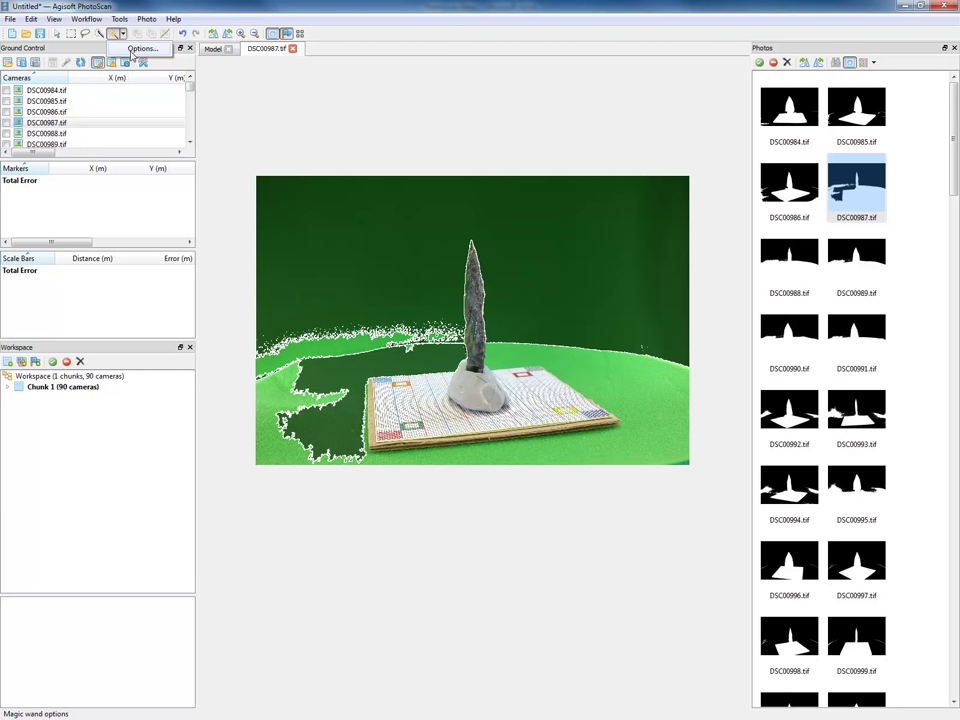
pyautogui.click(122, 36)
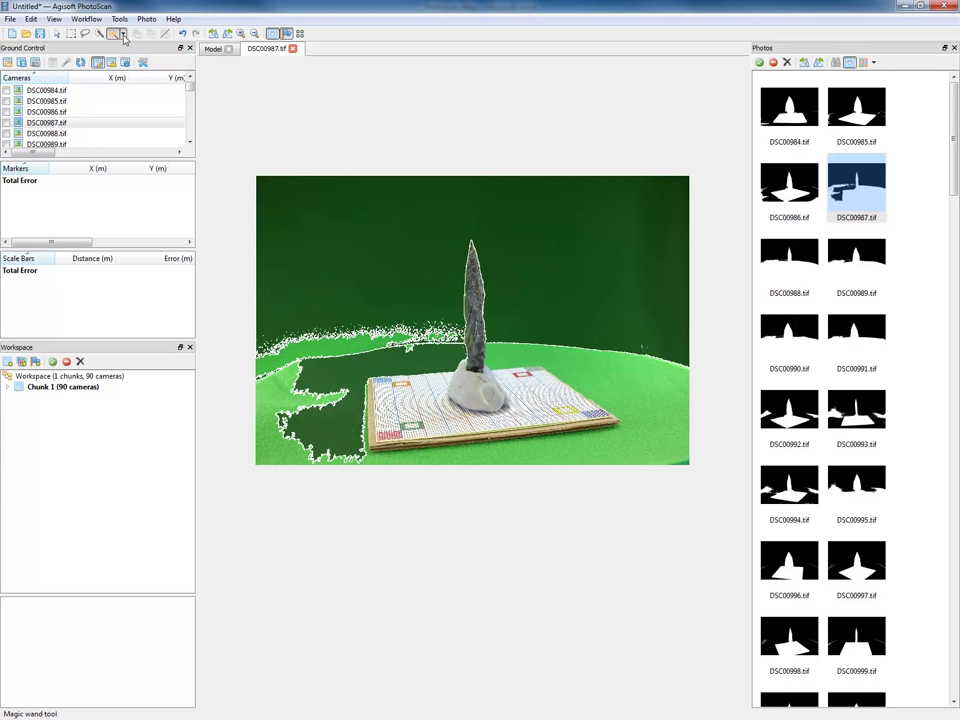
pyautogui.click(124, 37)
pyautogui.click(145, 52)
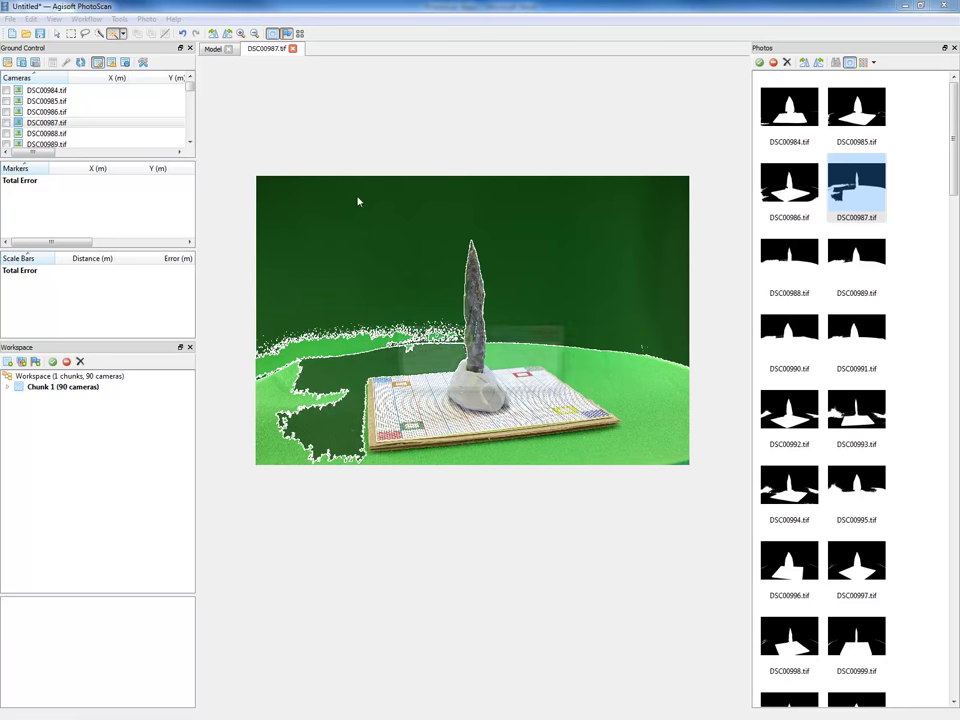
pyautogui.moveTo(469, 358); pyautogui.dragTo(497, 365)
pyautogui.click(455, 376)
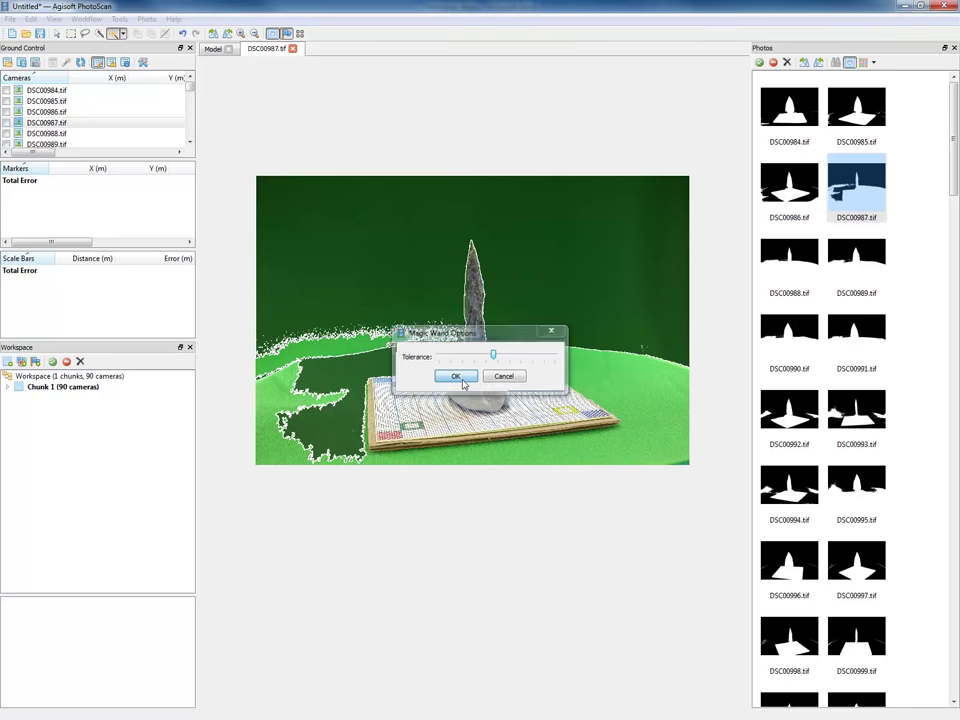
pyautogui.click(626, 400)
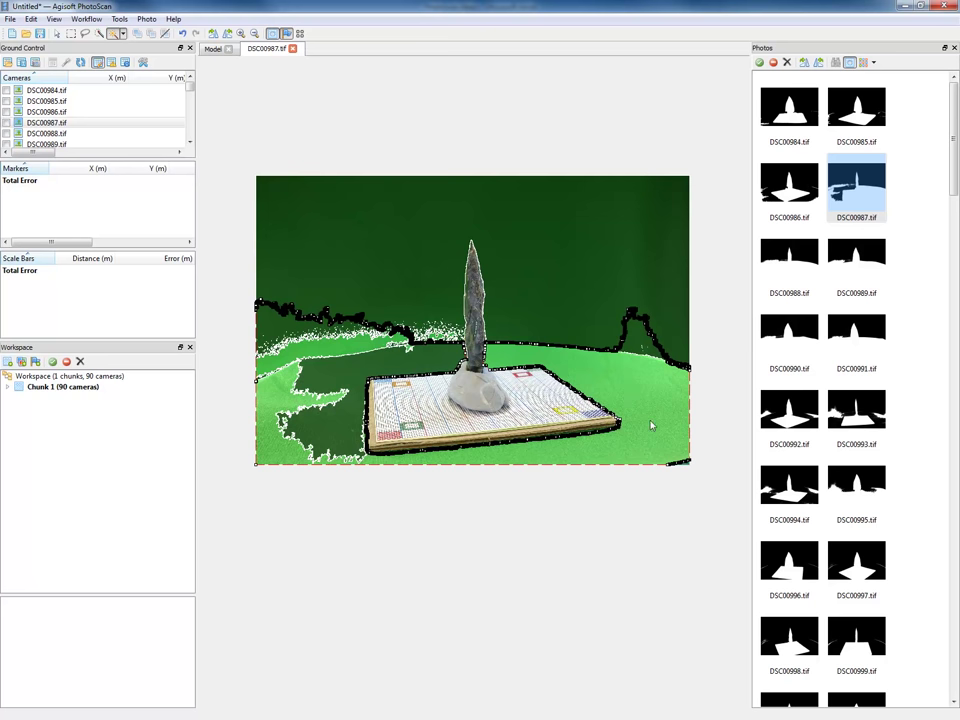
pyautogui.hotkey('ctrl', 'shift', 'a')
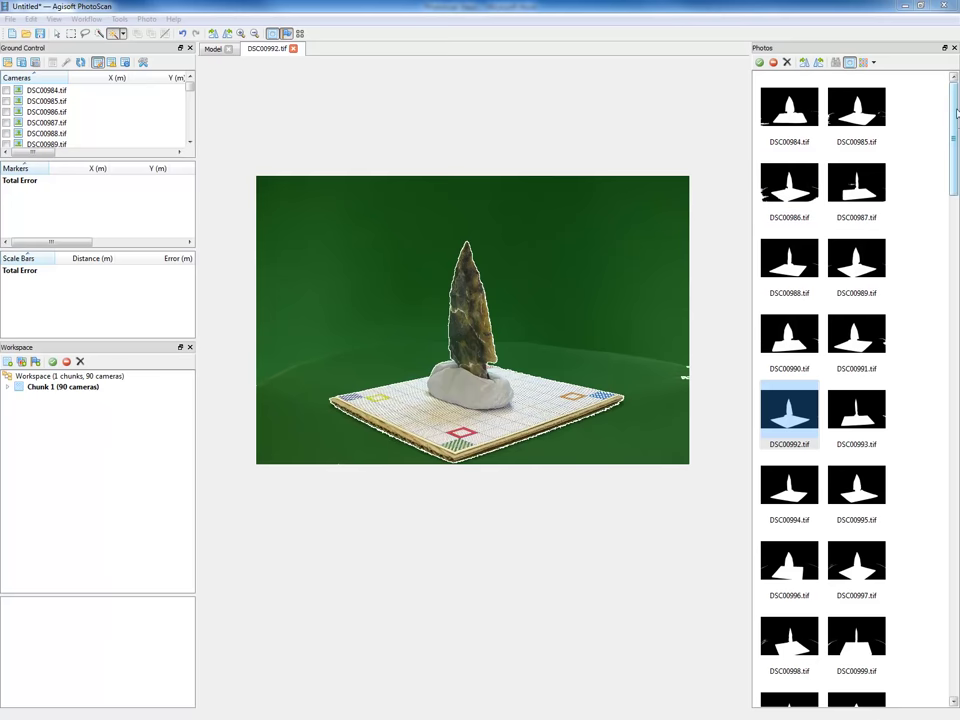
# - Scroll through the Photos pane, then mark step 3, Moving photos into chunks, in Word
pyautogui.moveTo(954, 140); pyautogui.dragTo(954, 587)
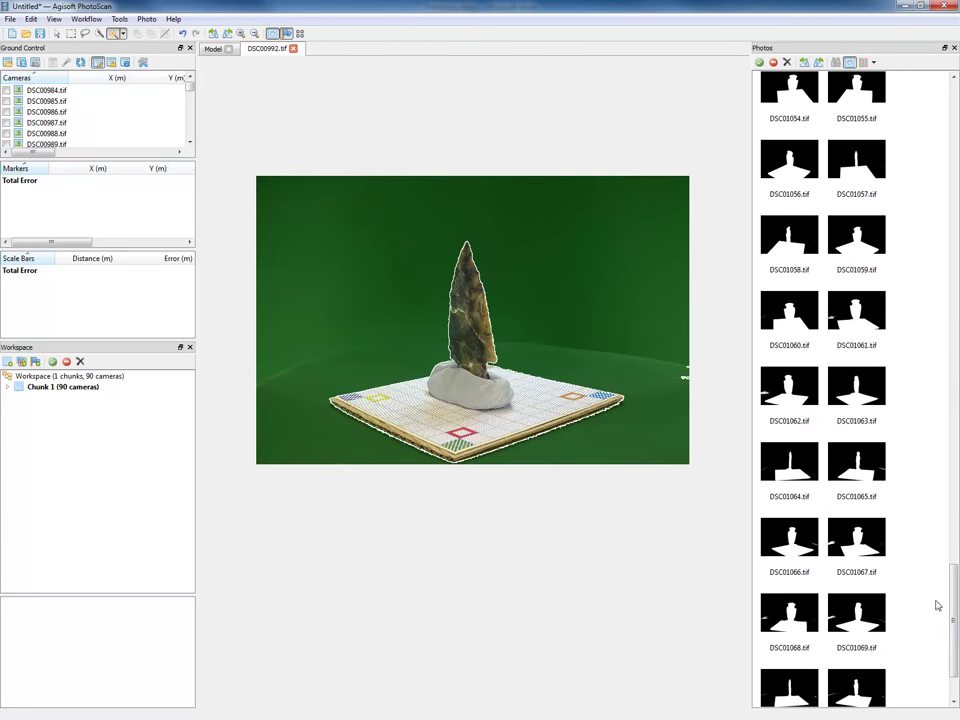
pyautogui.moveTo(951, 594); pyautogui.dragTo(956, 172)
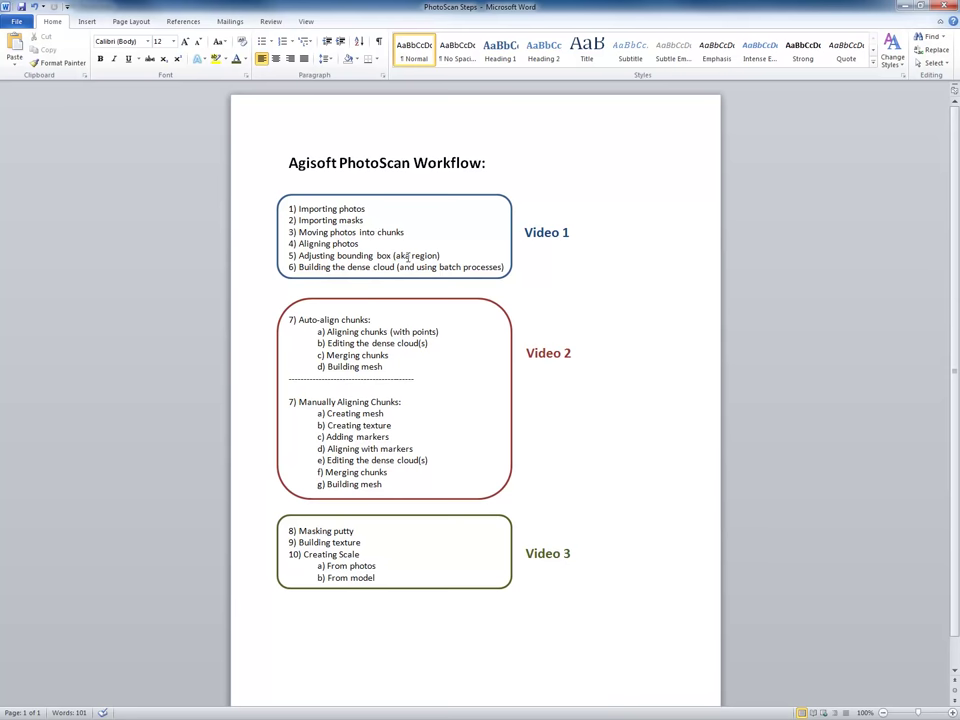
pyautogui.click(410, 233)
# - Restore photo thumbnails and inspect DSC00984, DSC01068 and DSC01028 to find the set boundary
pyautogui.click(901, 7)
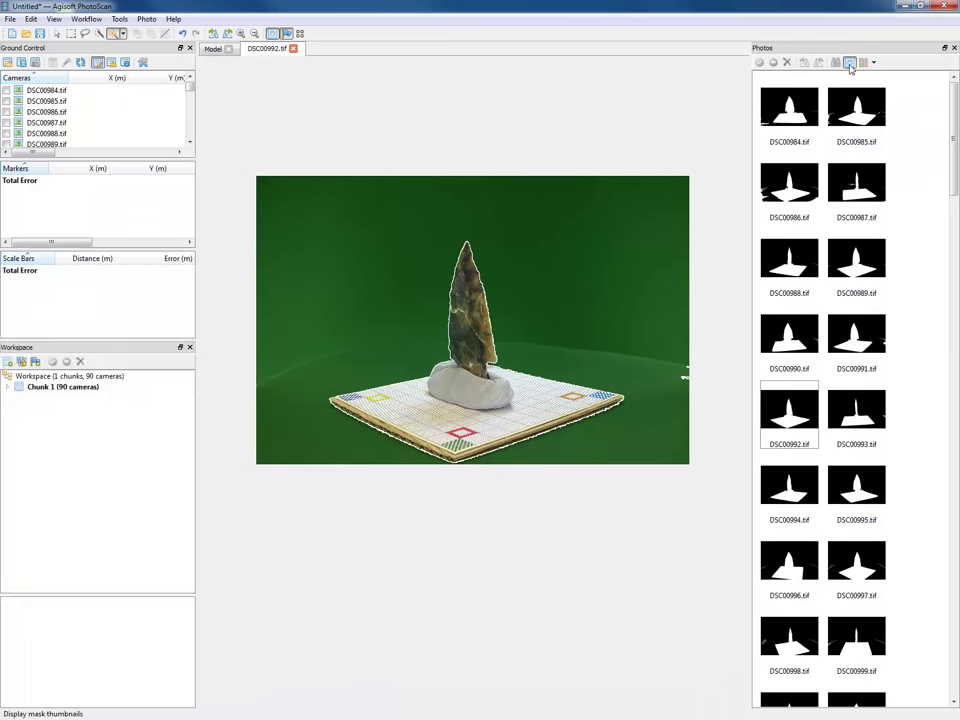
pyautogui.click(850, 63)
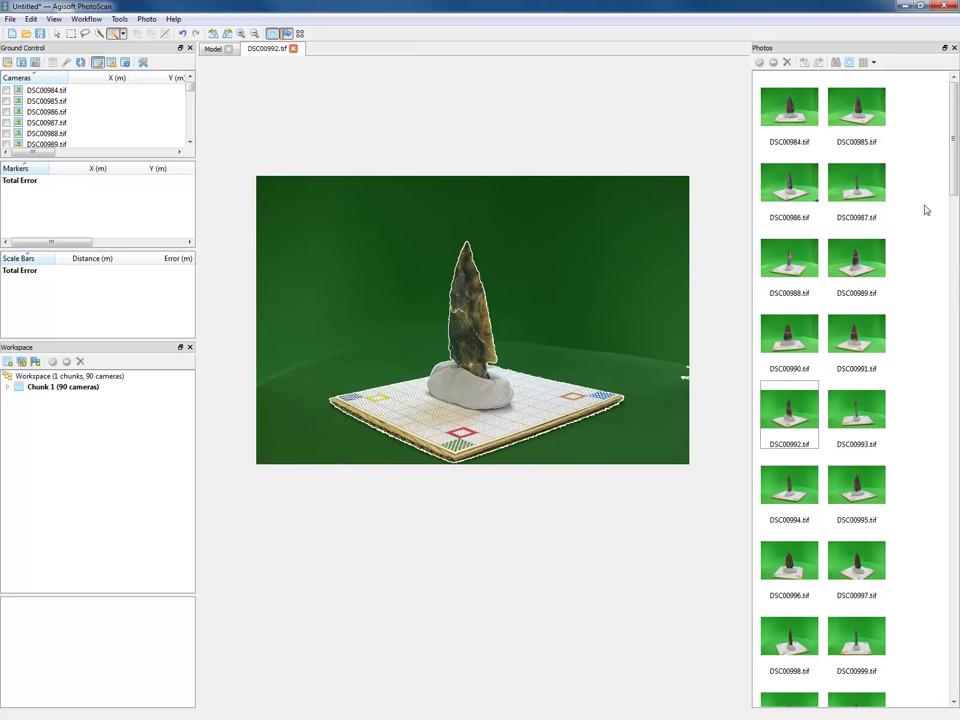
pyautogui.click(802, 134)
pyautogui.doubleClick(802, 134)
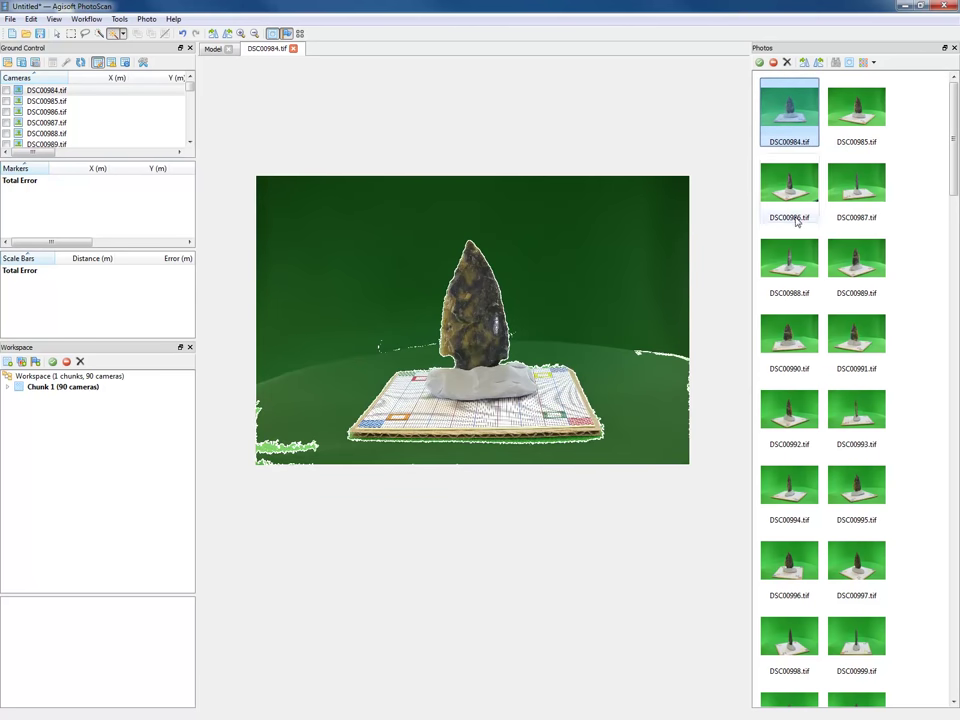
pyautogui.scroll(-15, 851, 272)
pyautogui.click(787, 520)
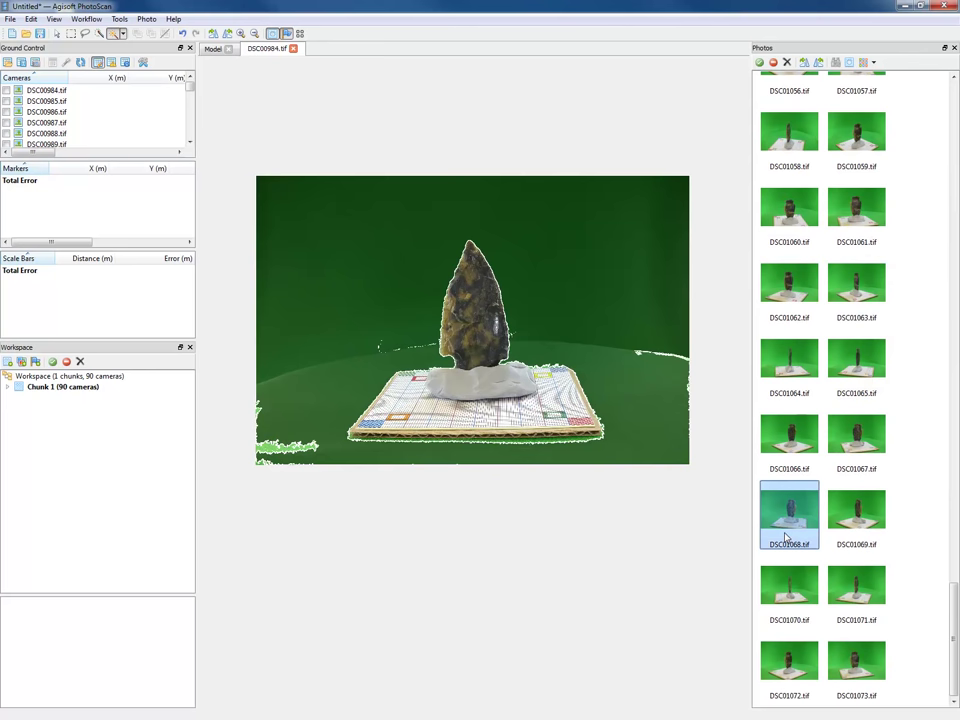
pyautogui.doubleClick(787, 538)
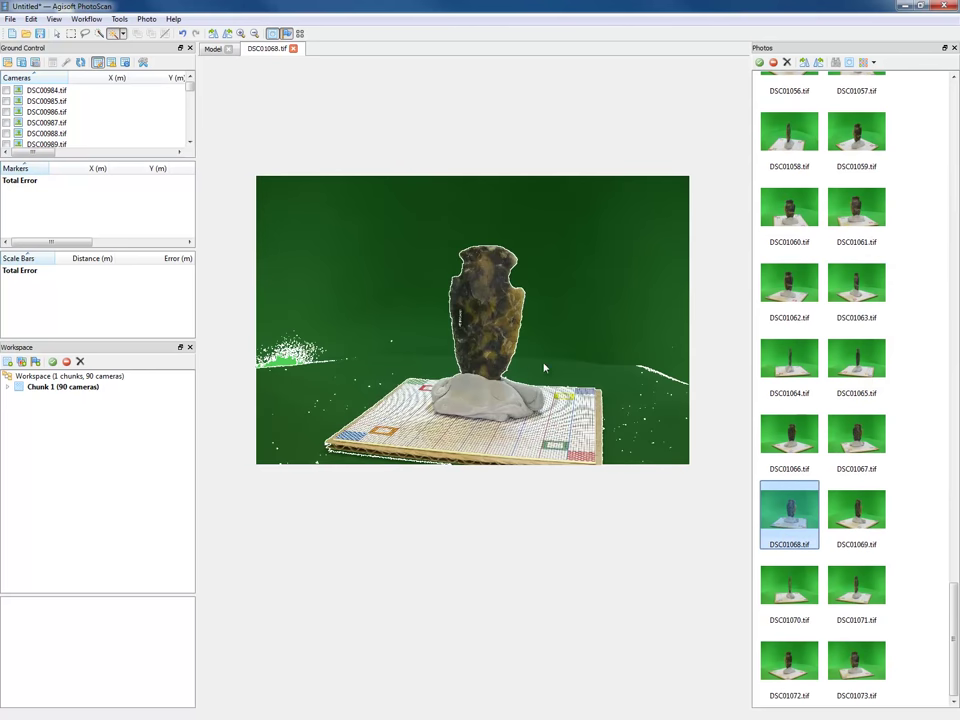
pyautogui.scroll(10, 889, 428)
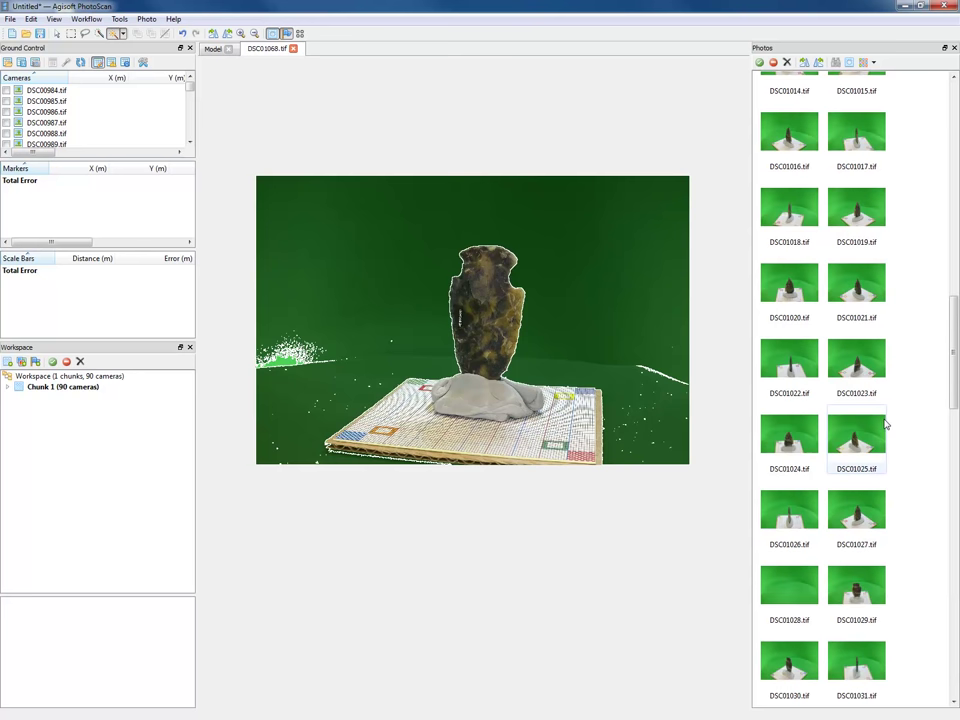
pyautogui.scroll(-3, 885, 422)
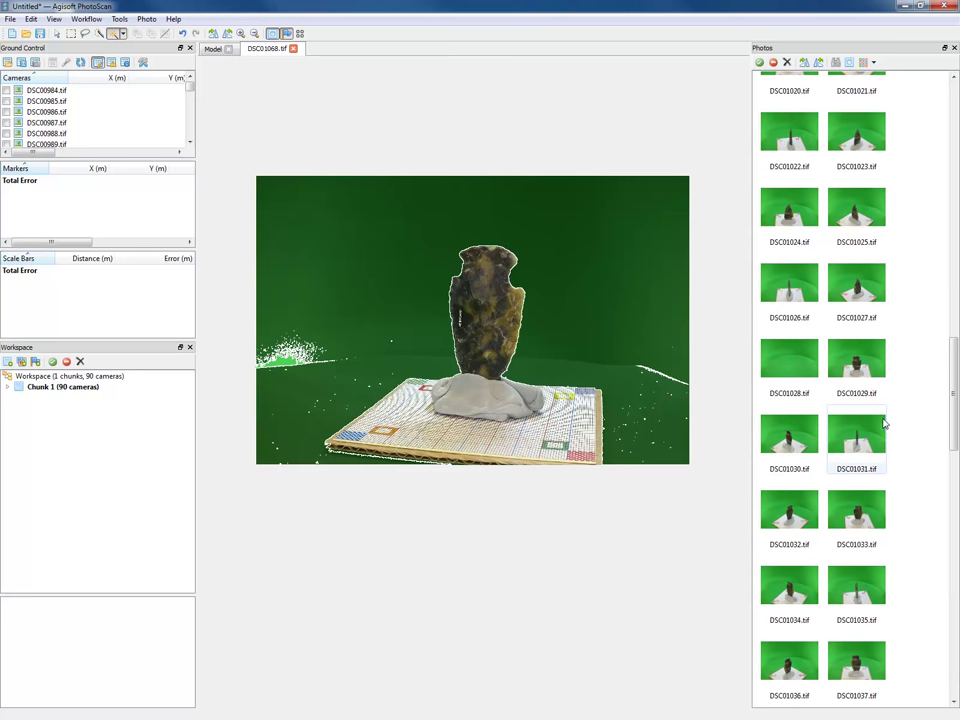
pyautogui.doubleClick(778, 376)
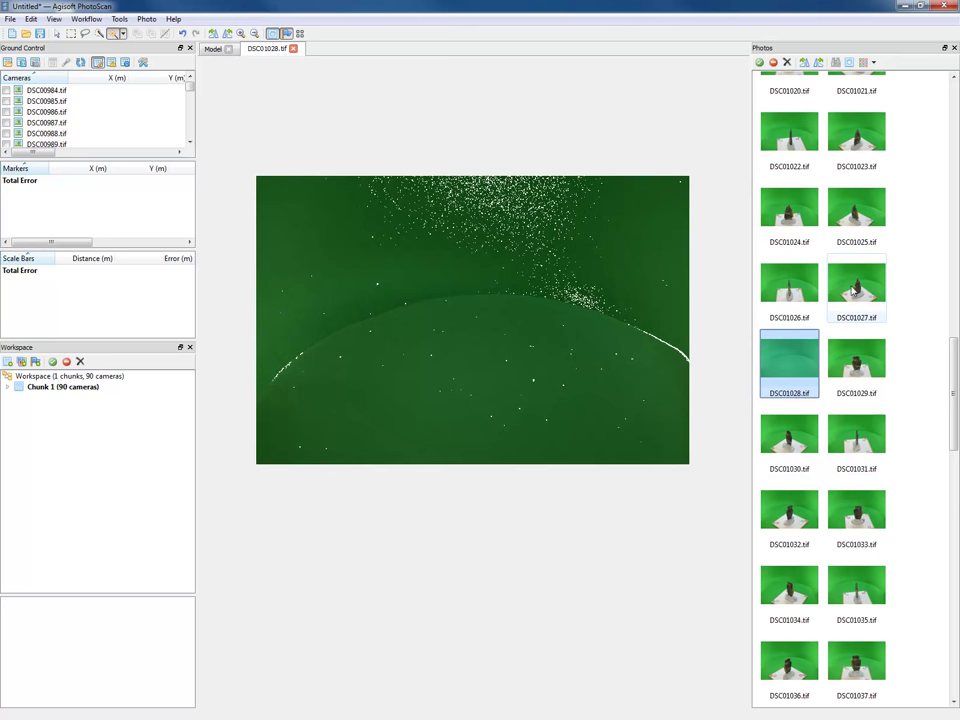
# - Move photos DSC00984 through DSC01027 into a new chunk, confirming the 44 cameras
pyautogui.click(852, 290)
pyautogui.scroll(10, 852, 290)
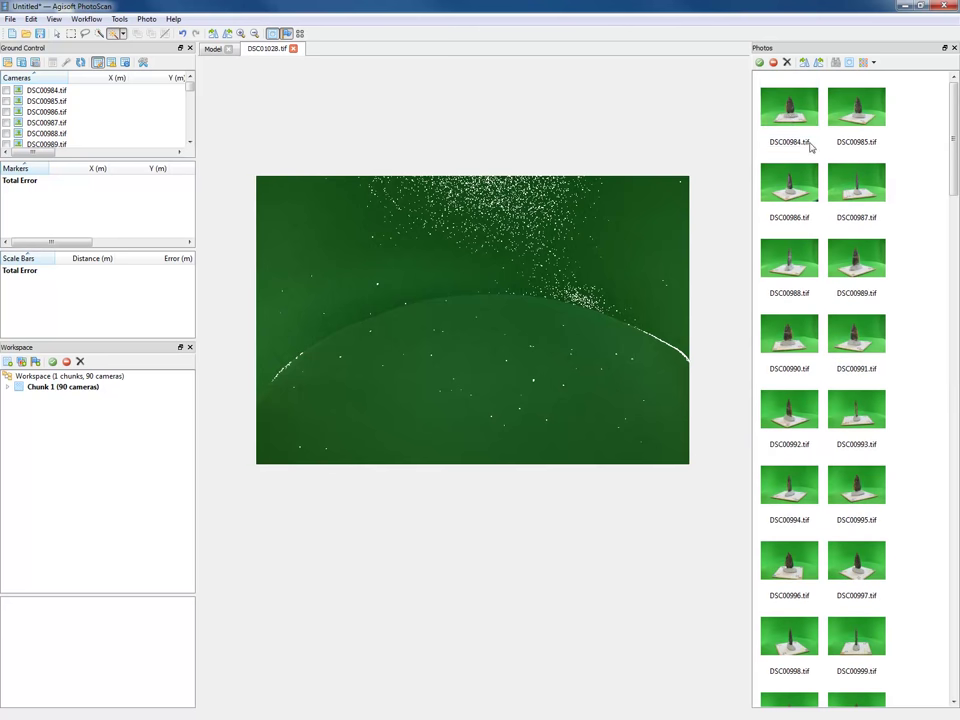
pyautogui.keyDown('shift'); pyautogui.click(785, 100); pyautogui.keyUp('shift')
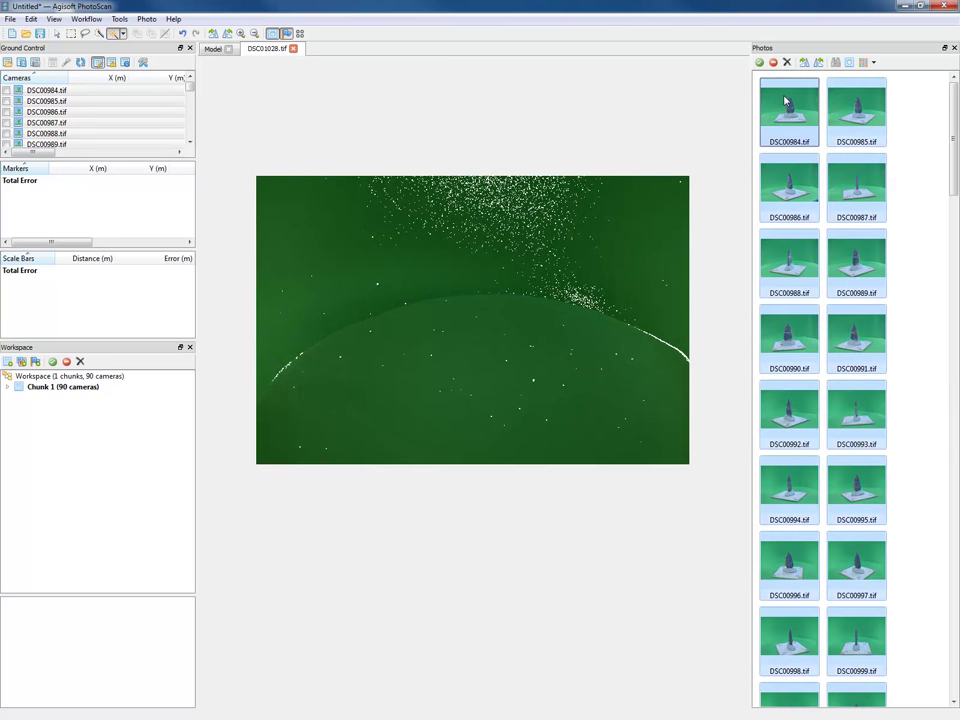
pyautogui.rightClick(785, 100)
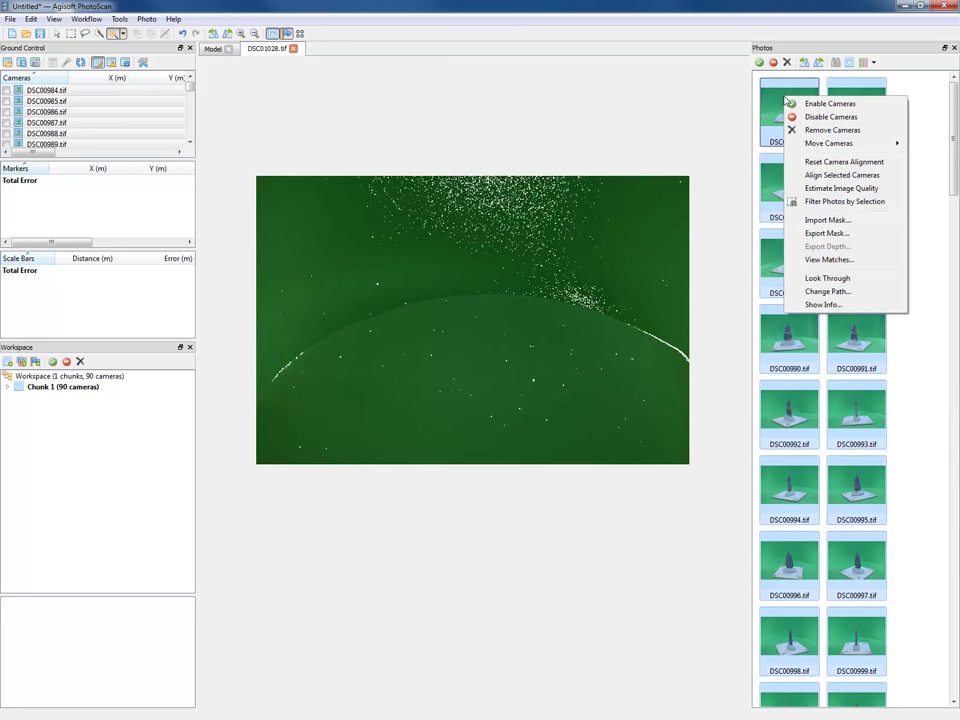
pyautogui.moveTo(814, 146)
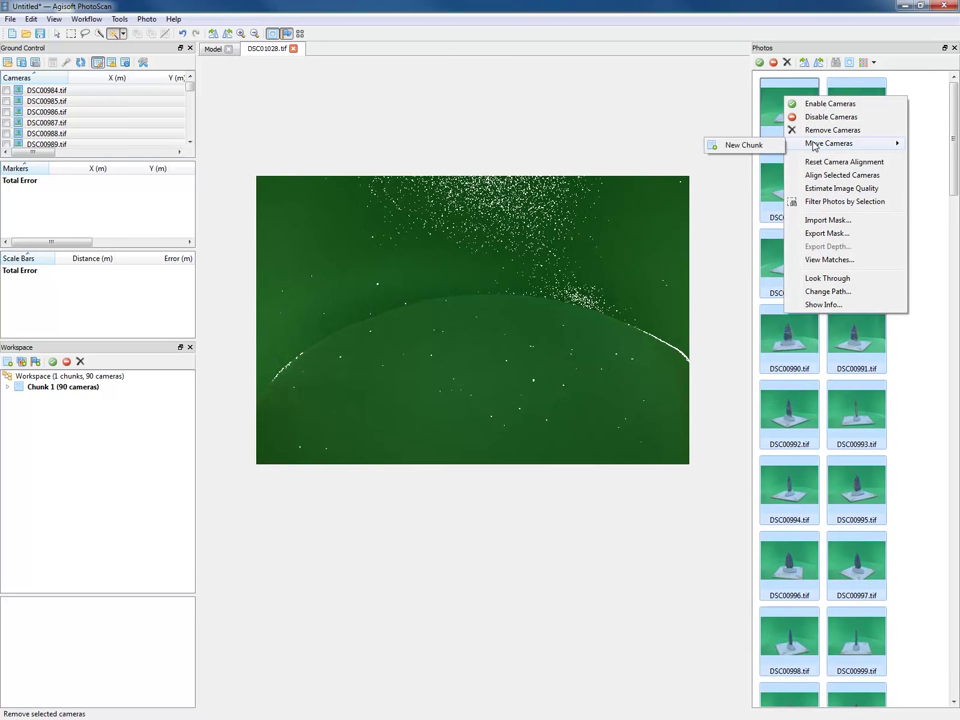
pyautogui.click(765, 148)
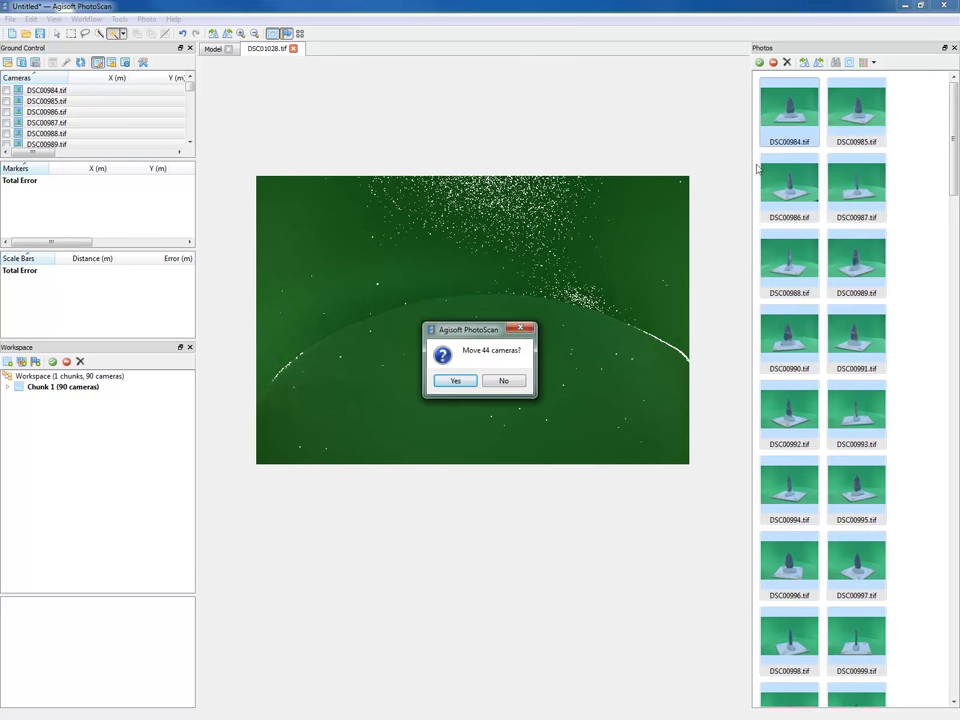
pyautogui.click(455, 381)
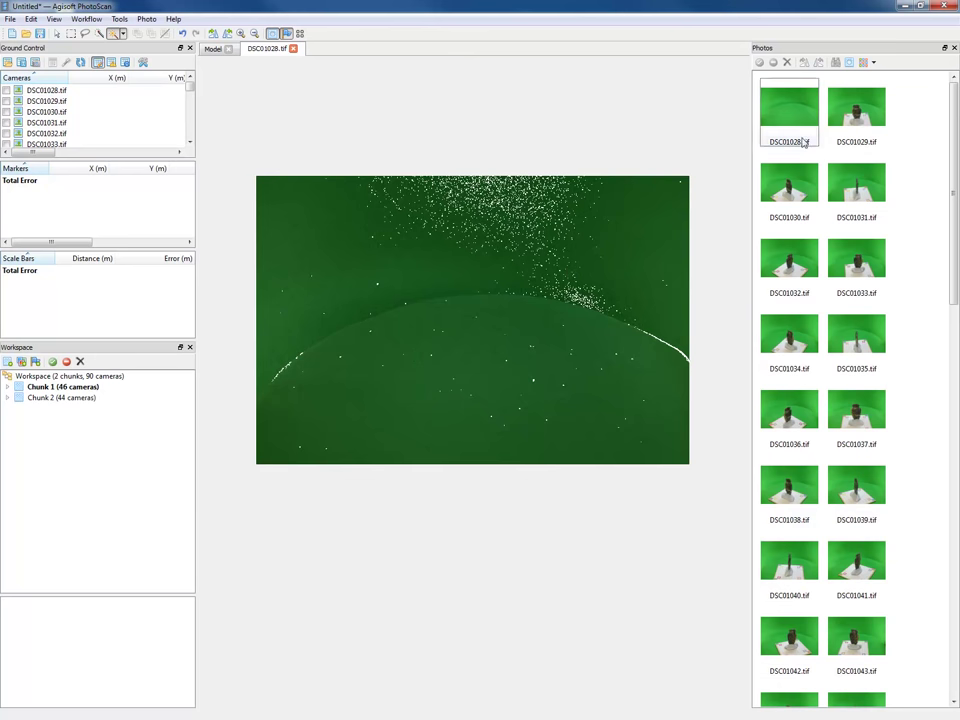
# - Activate Chunk 2, then Chunk 1 again, to review each chunk's photos
pyautogui.scroll(-10, 846, 129)
pyautogui.scroll(10, 838, 573)
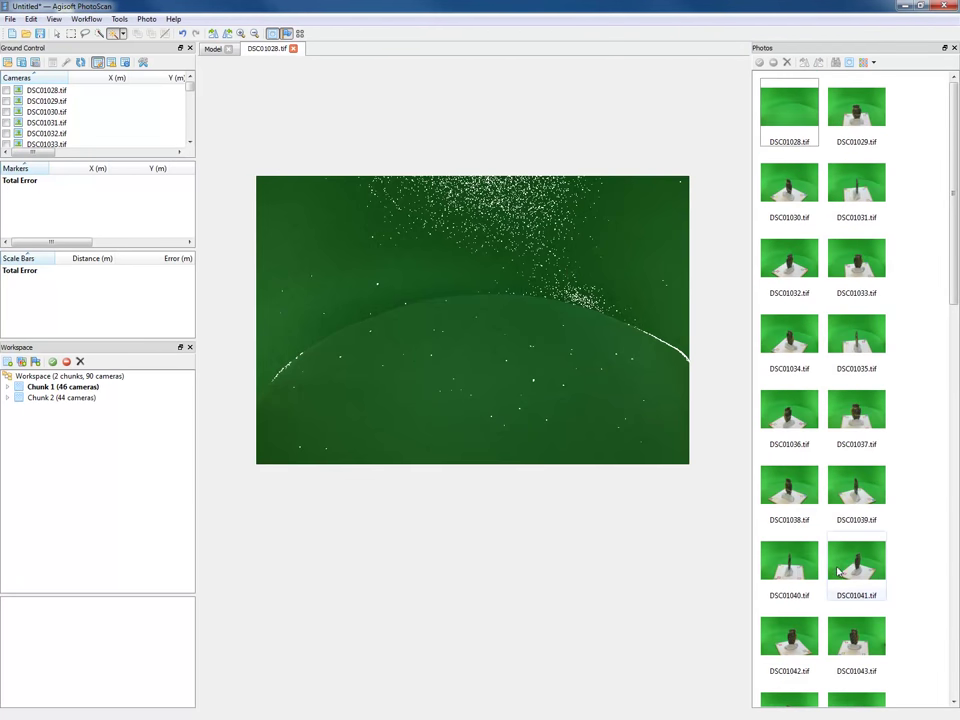
pyautogui.doubleClick(59, 398)
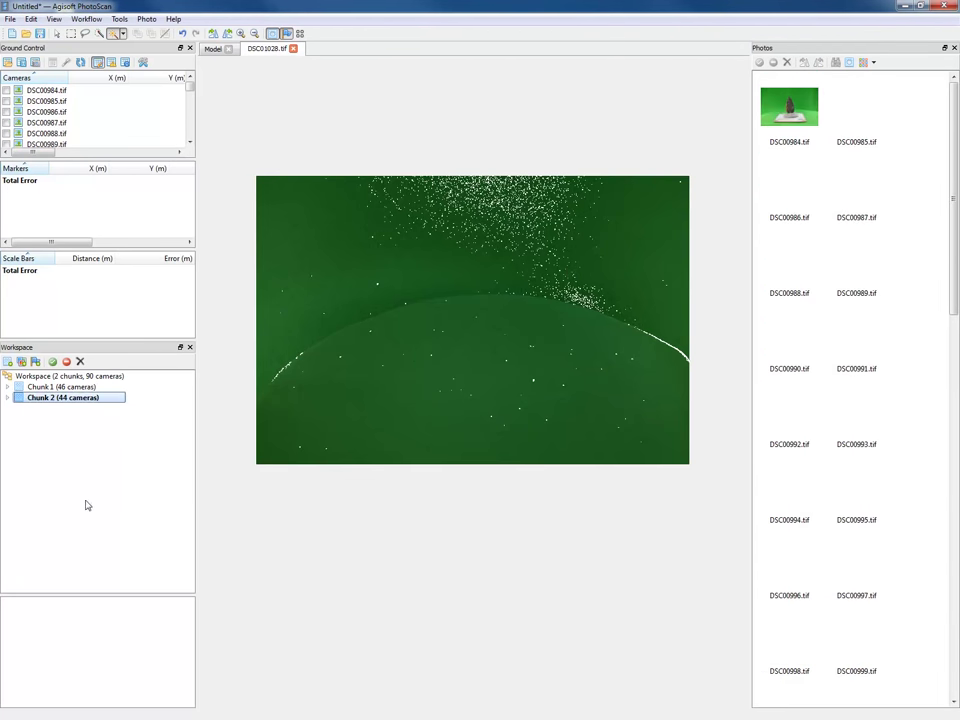
pyautogui.scroll(-5, 852, 192)
pyautogui.scroll(5, 860, 300)
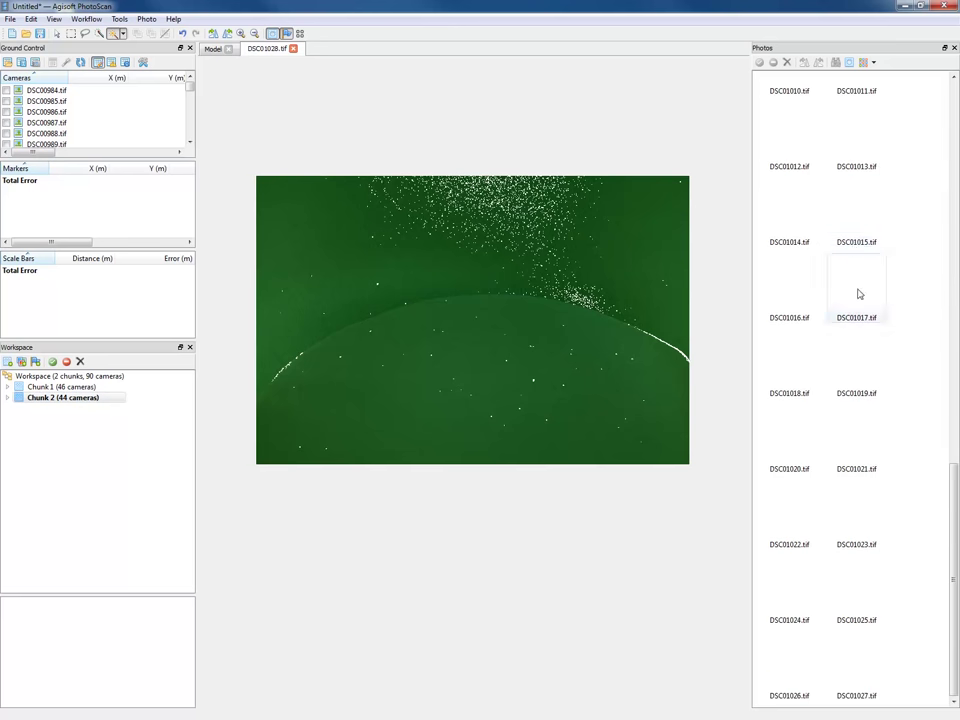
pyautogui.click(119, 400)
pyautogui.doubleClick(62, 387)
# - Remove the blank photo DSC01028 from Chunk 1
pyautogui.click(791, 101)
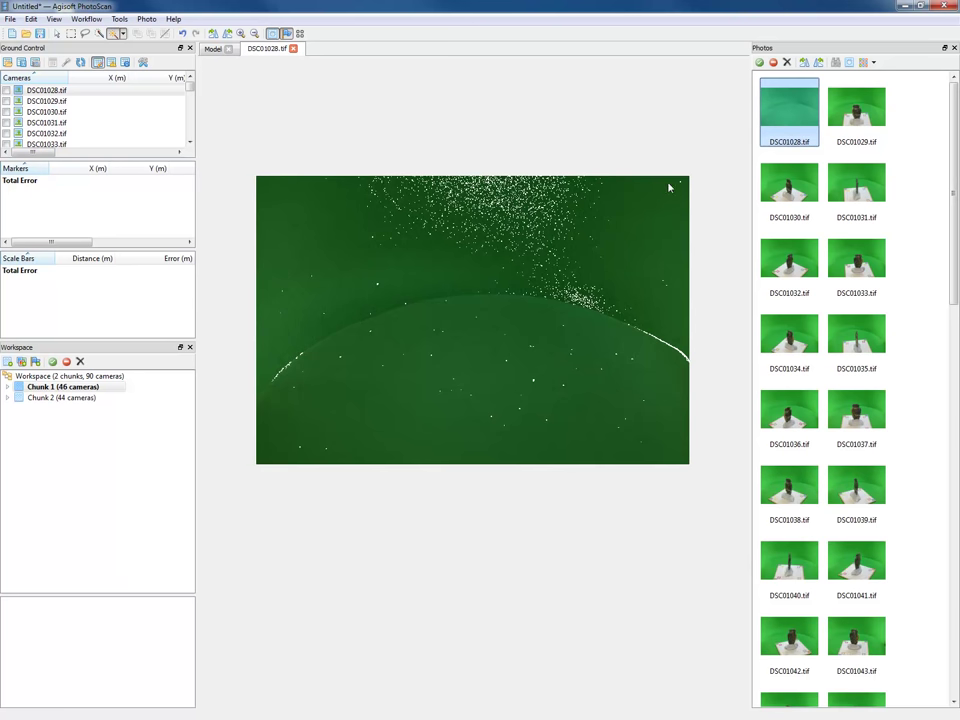
pyautogui.rightClick(778, 108)
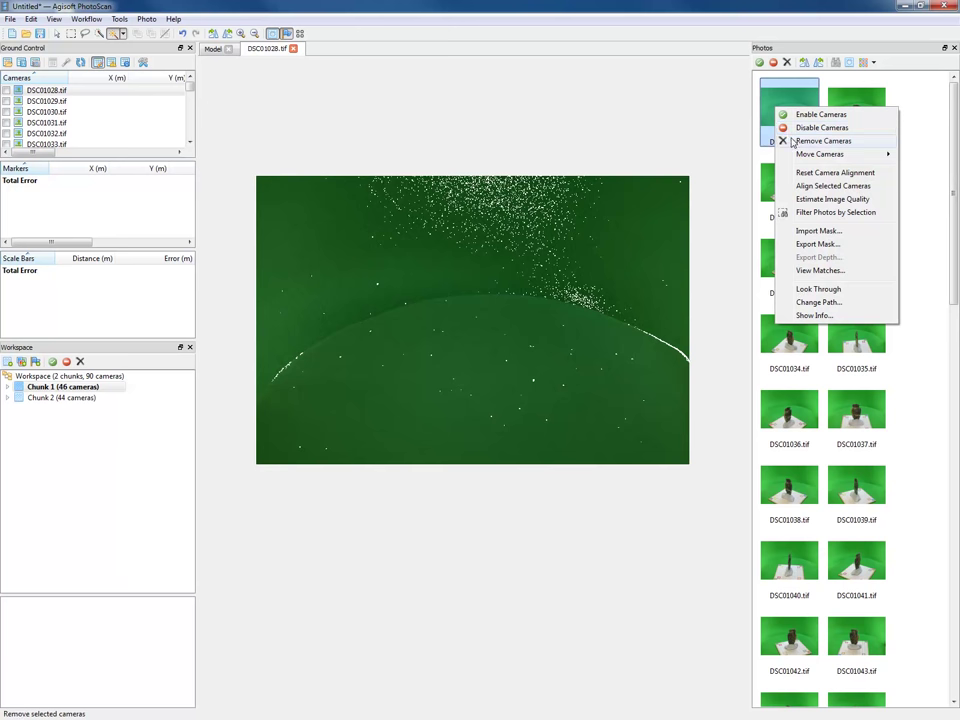
pyautogui.click(820, 141)
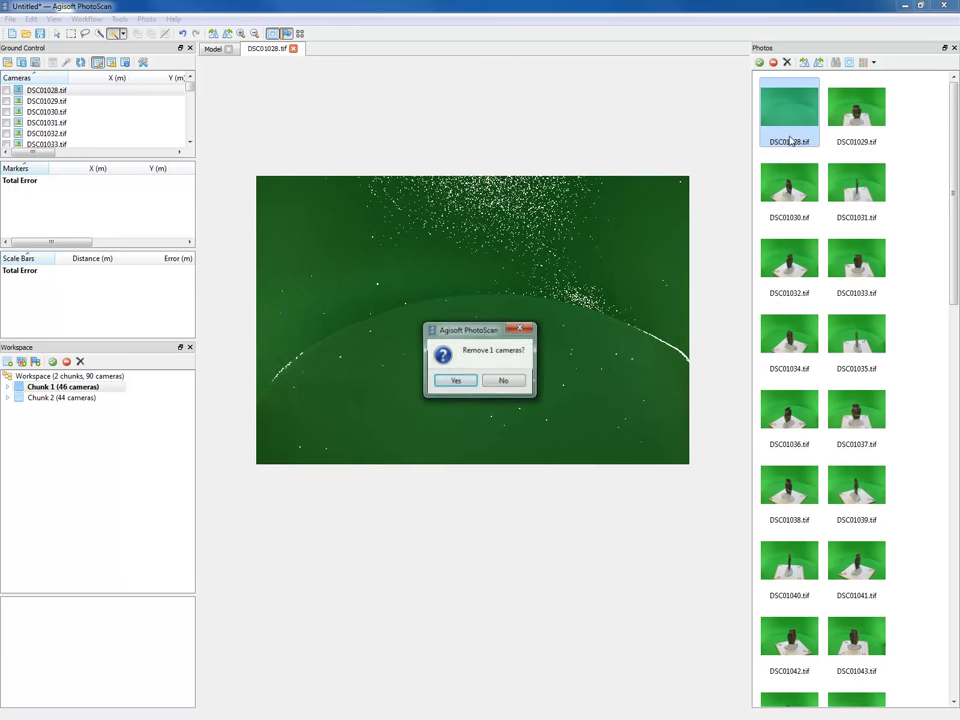
pyautogui.click(455, 382)
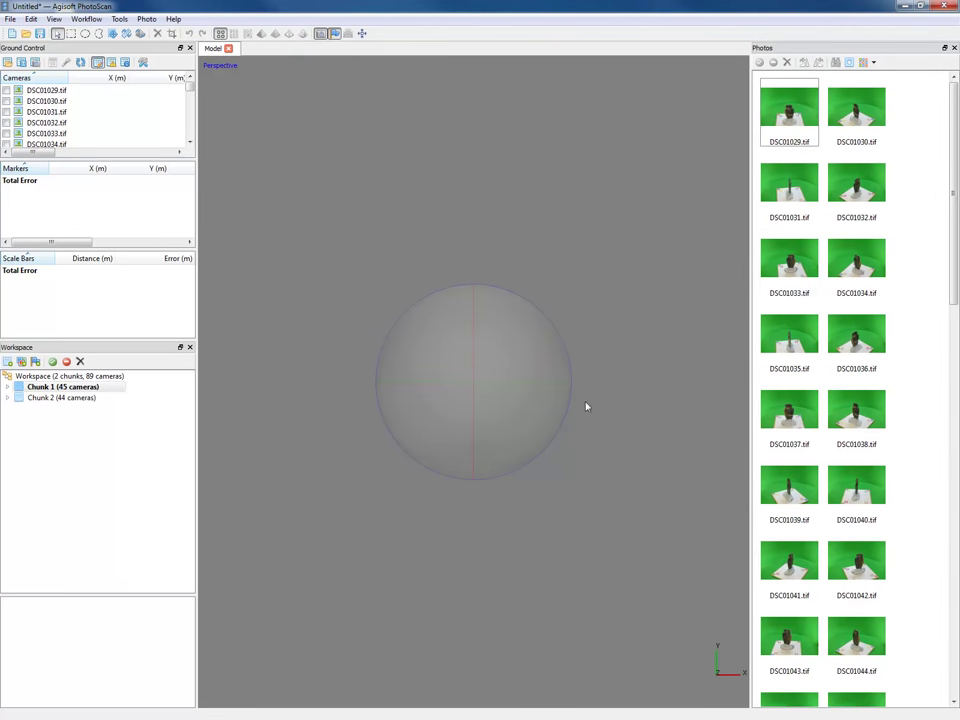
# - Highlight 'Aligning photos' as the next step in the Word workflow list
pyautogui.hotkey('alt', 'Tab')
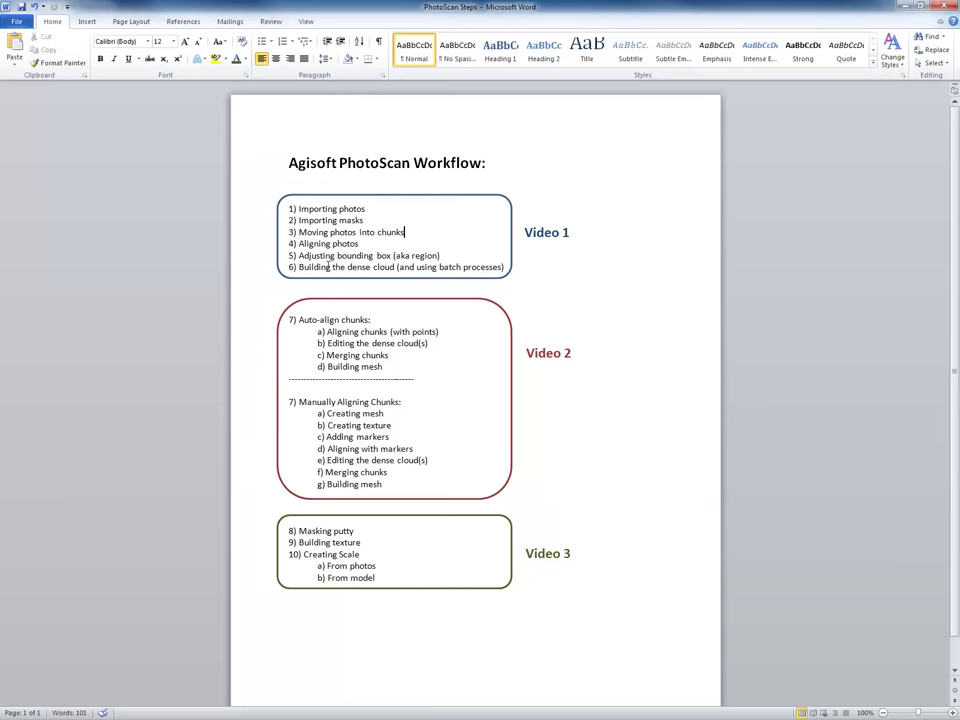
pyautogui.moveTo(359, 244); pyautogui.dragTo(299, 244)
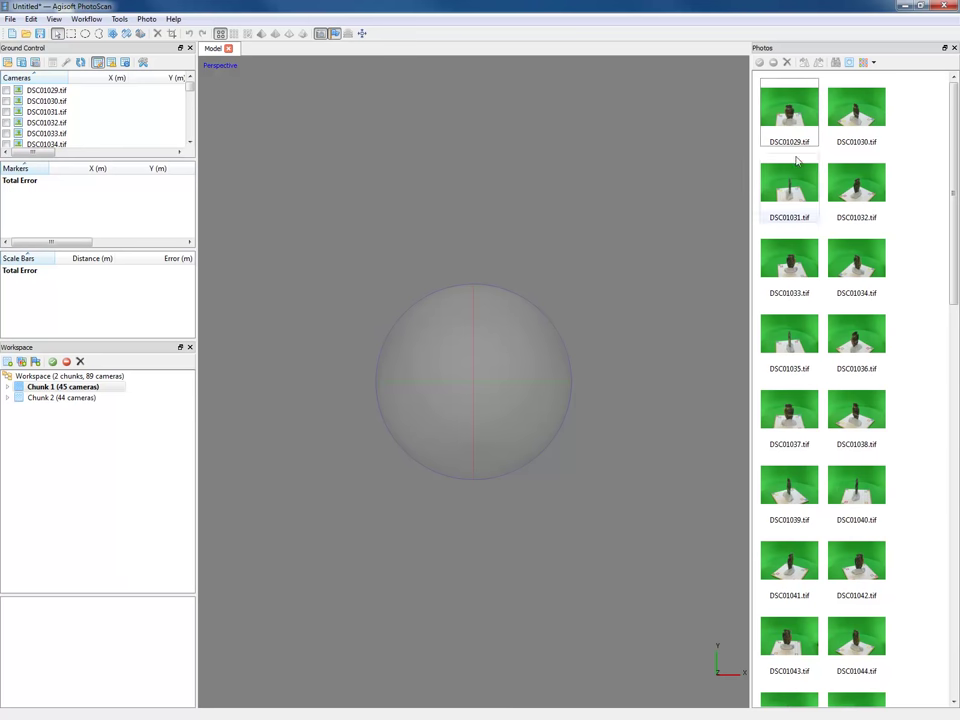
# - Queue an Align Photos batch job for all chunks with Constrain features by mask set to Yes
pyautogui.scroll(-10, 897, 461)
pyautogui.scroll(10, 895, 455)
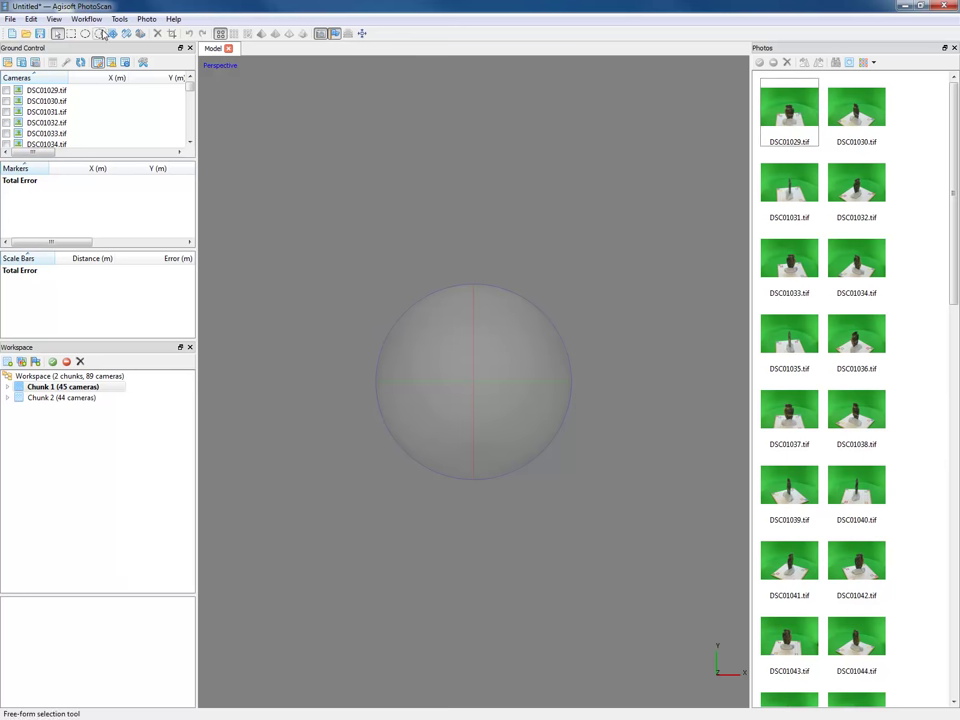
pyautogui.click(86, 19)
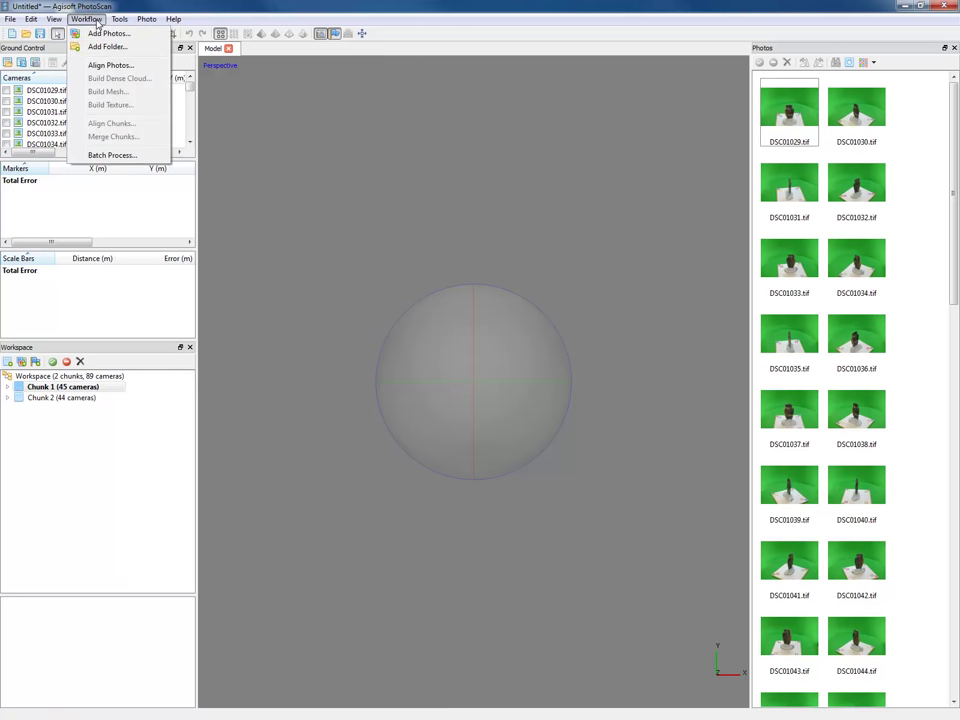
pyautogui.click(152, 155)
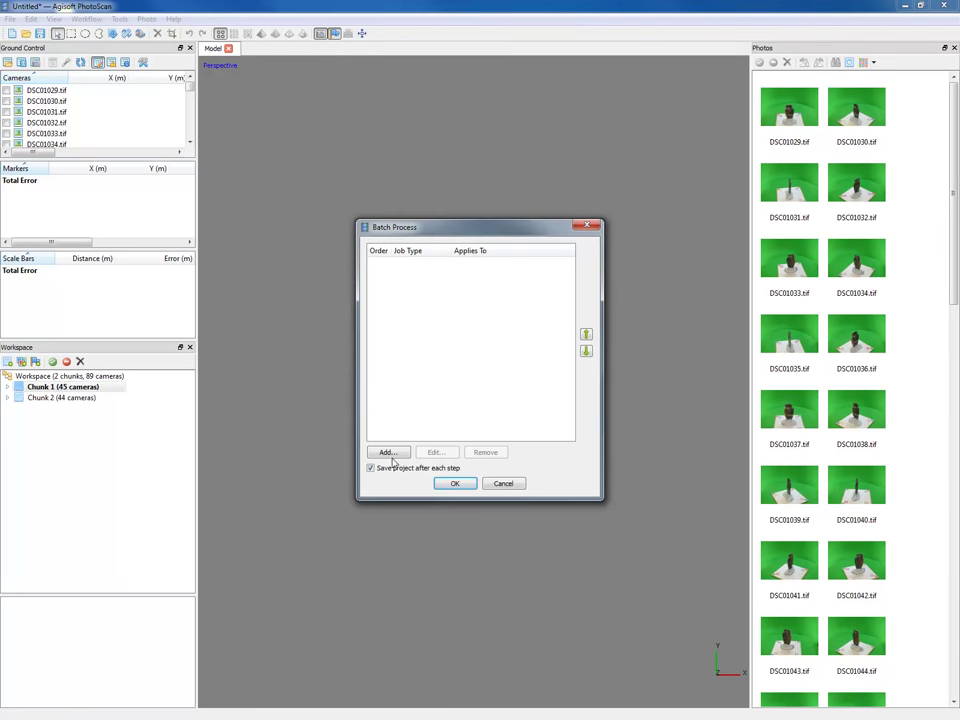
pyautogui.click(388, 452)
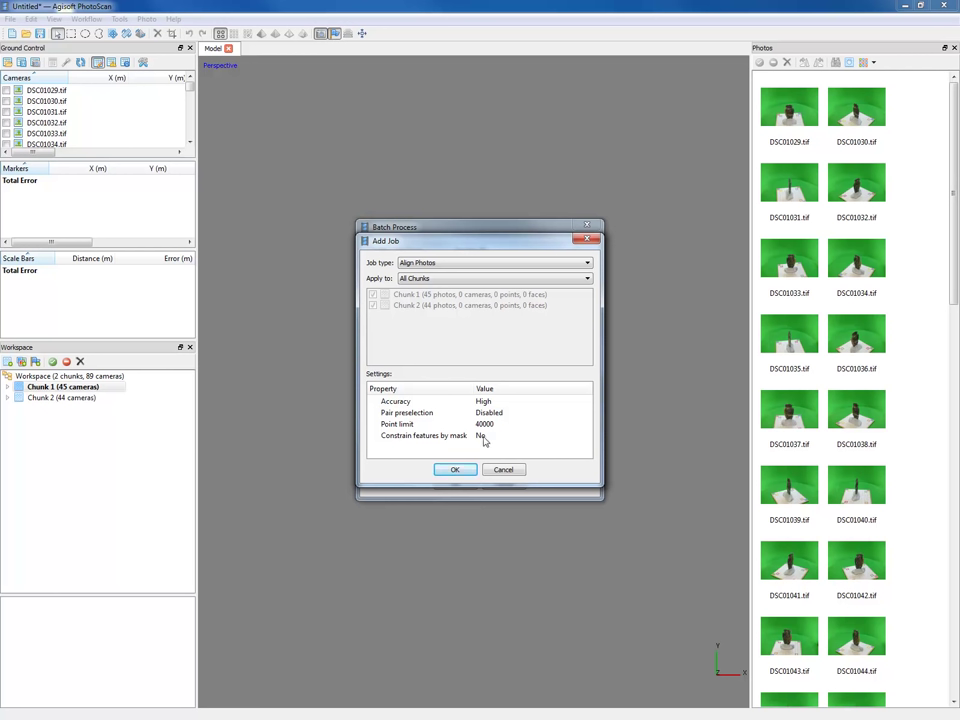
pyautogui.click(491, 437)
pyautogui.click(491, 437)
pyautogui.click(491, 437)
pyautogui.click(493, 447)
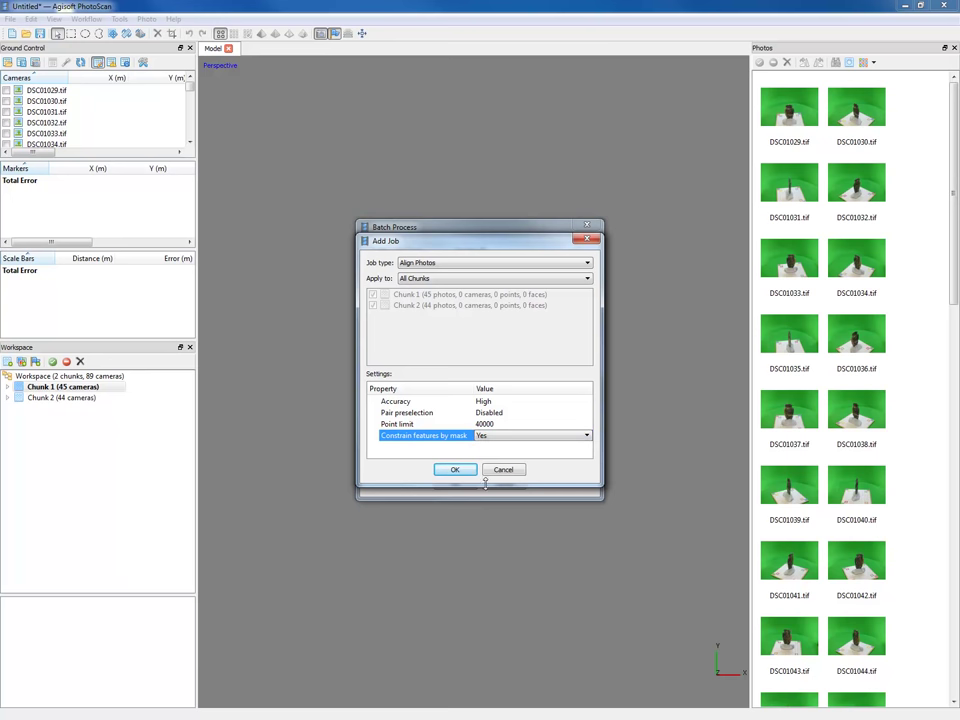
pyautogui.click(455, 470)
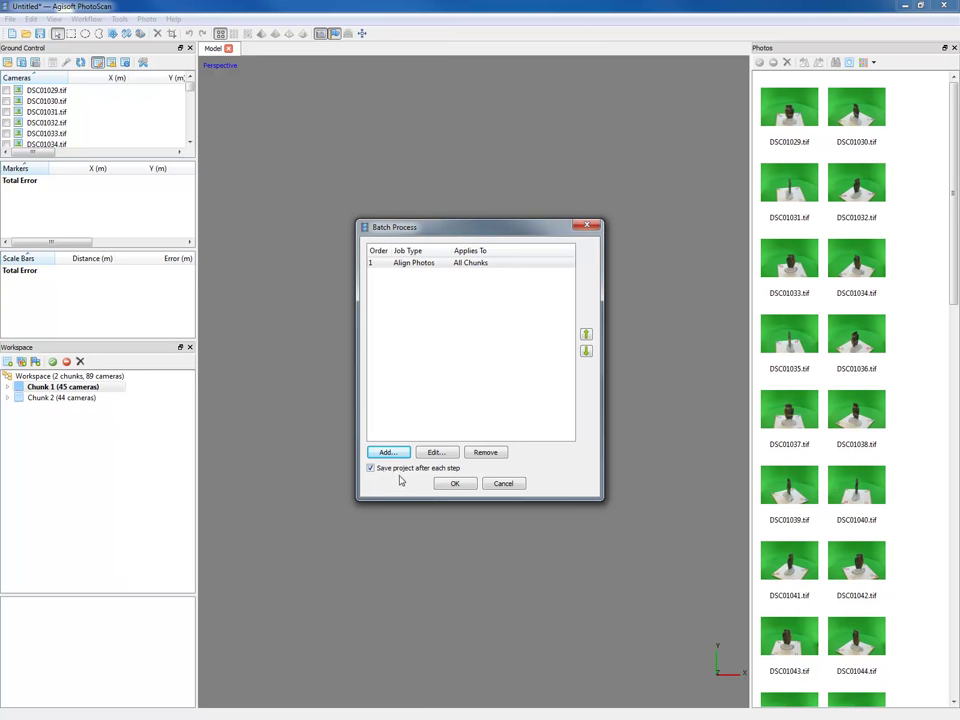
# - Run the batch alignment after saving the project as Demo_Point.psz
pyautogui.click(456, 484)
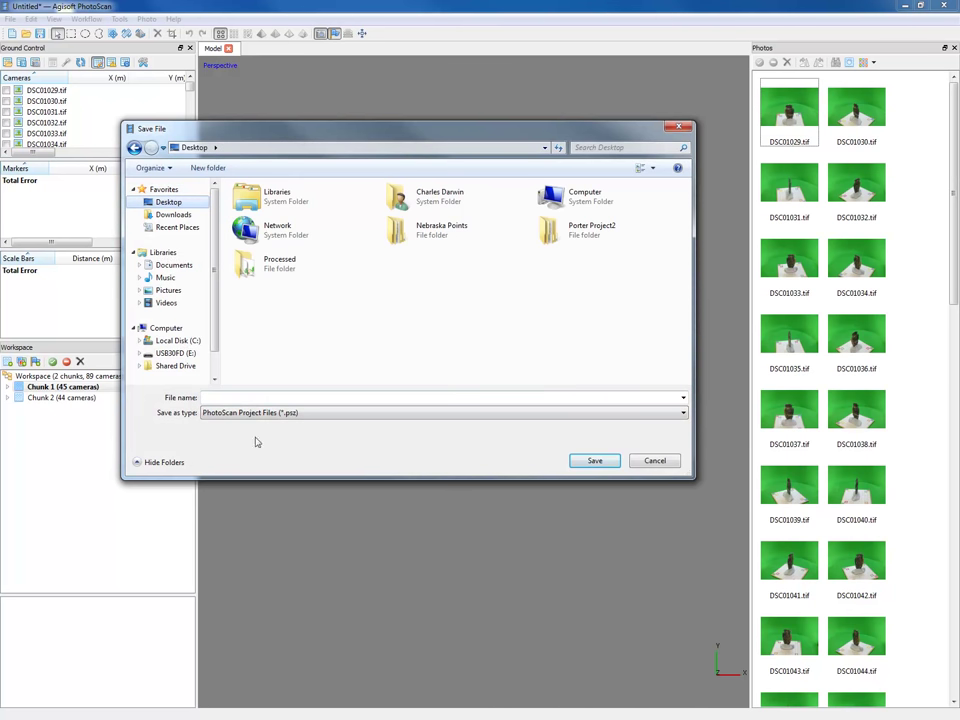
pyautogui.click(271, 400)
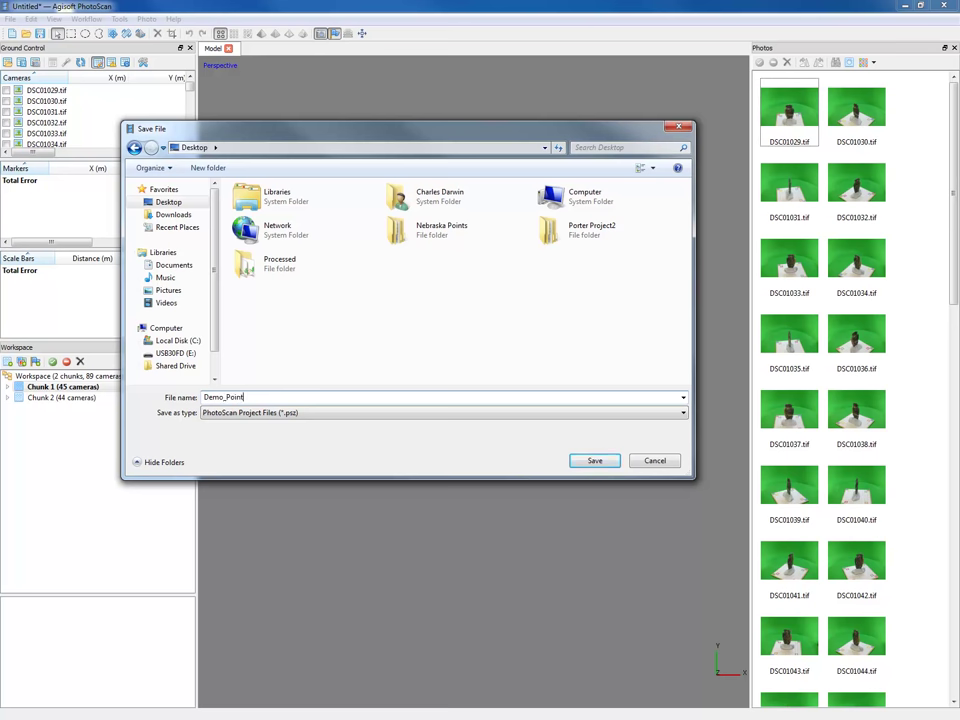
pyautogui.write('Demo_Point')
pyautogui.click(593, 461)
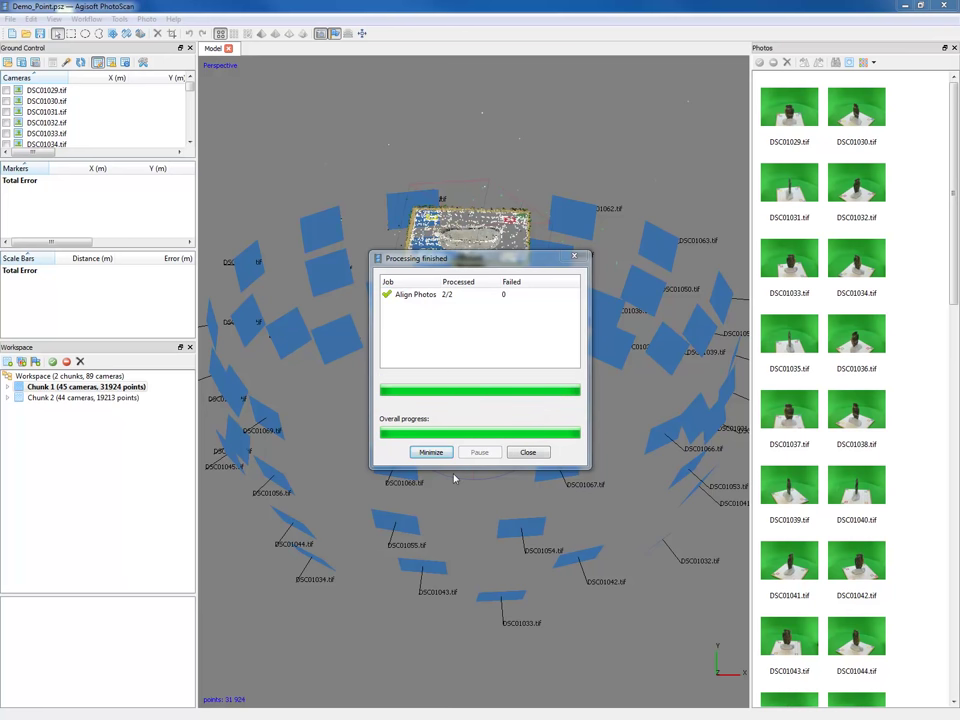
# - Dismiss the processing report and orbit around Chunk 1's sparse cloud and camera dome
pyautogui.click(528, 453)
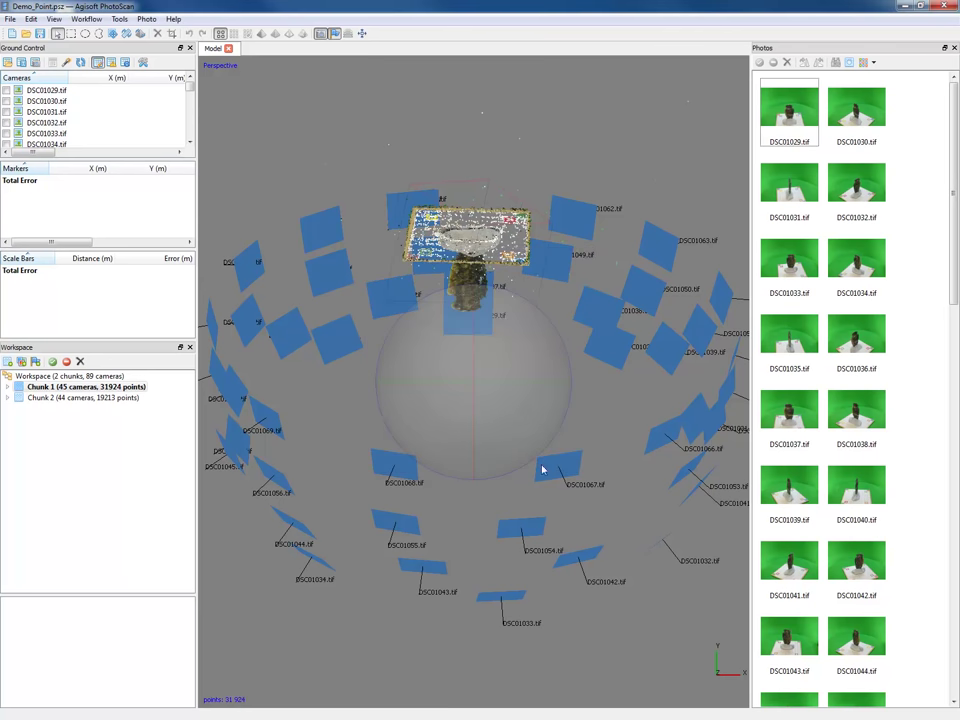
pyautogui.moveTo(521, 516); pyautogui.dragTo(472, 335)
pyautogui.moveTo(745, 482); pyautogui.dragTo(690, 420)
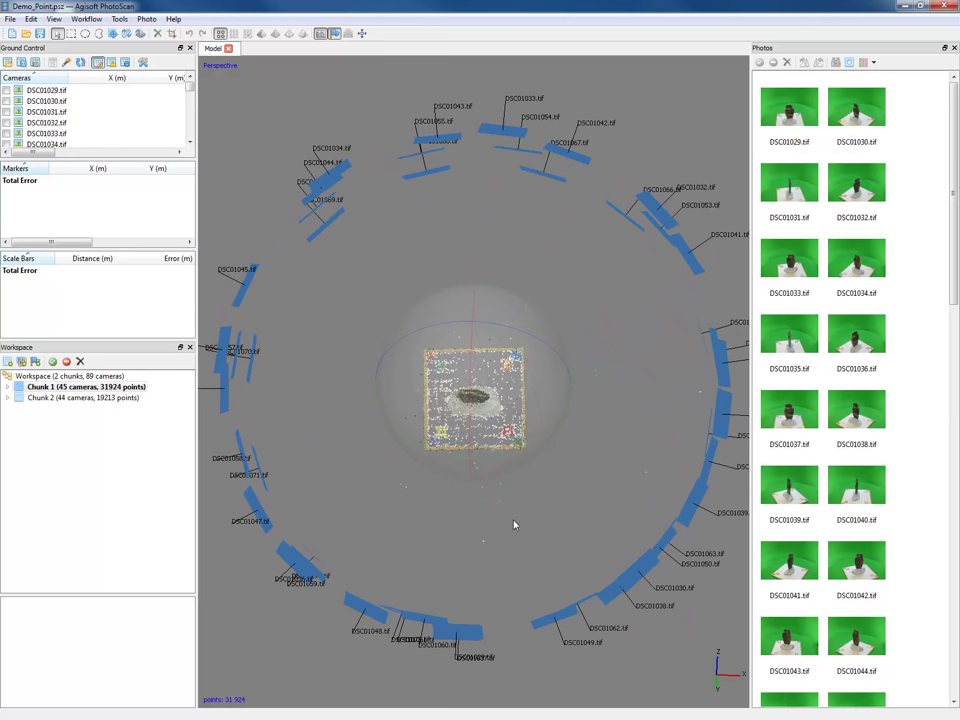
pyautogui.scroll(-4, 510, 522)
pyautogui.moveTo(490, 527); pyautogui.dragTo(560, 580)
pyautogui.moveTo(608, 506); pyautogui.dragTo(406, 530)
pyautogui.scroll(3, 508, 482)
pyautogui.moveTo(457, 470); pyautogui.dragTo(512, 314)
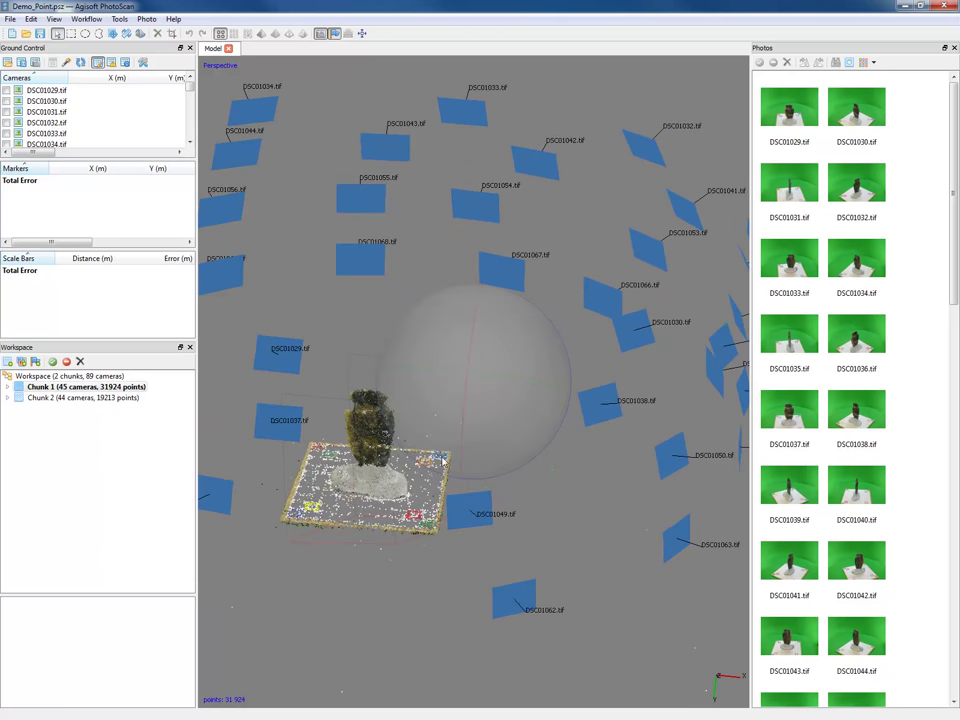
pyautogui.moveTo(517, 439); pyautogui.dragTo(591, 446)
# - Turn off the trackball and orbit the cloud to an upright view of the stone
pyautogui.click(52, 19)
pyautogui.moveTo(104, 131)
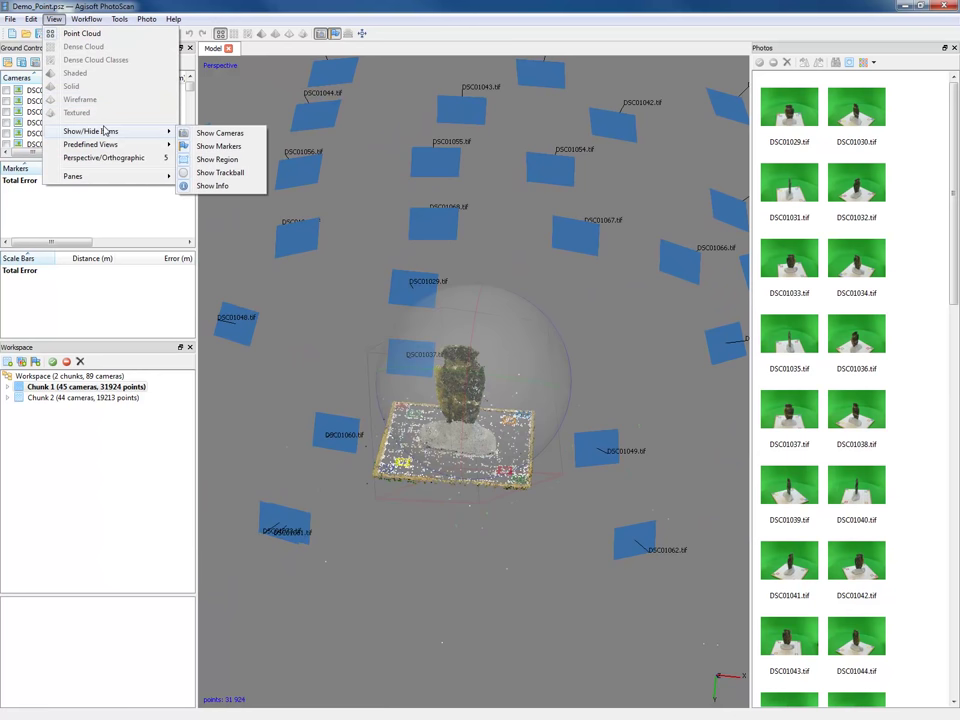
pyautogui.click(234, 177)
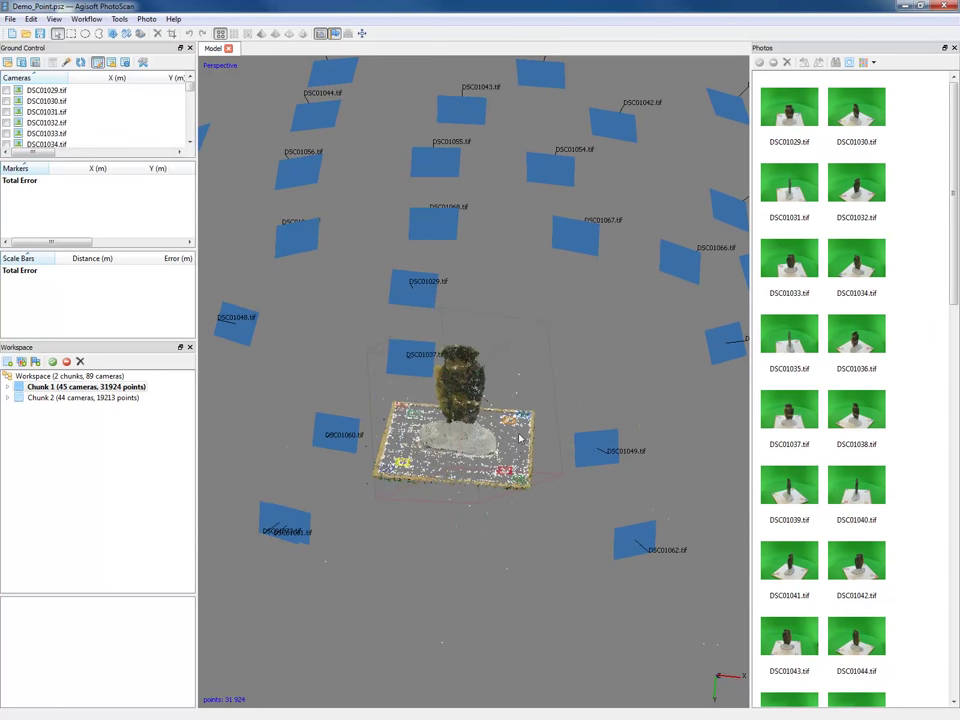
pyautogui.moveTo(606, 494); pyautogui.dragTo(518, 468)
pyautogui.scroll(10, 518, 468)
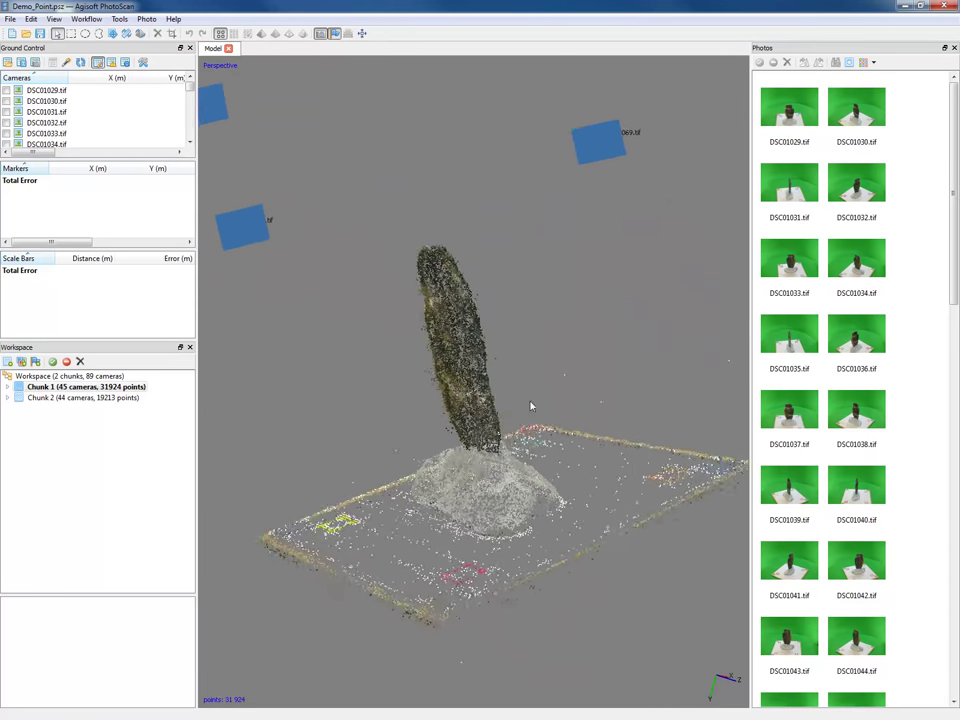
pyautogui.moveTo(613, 510); pyautogui.dragTo(553, 467)
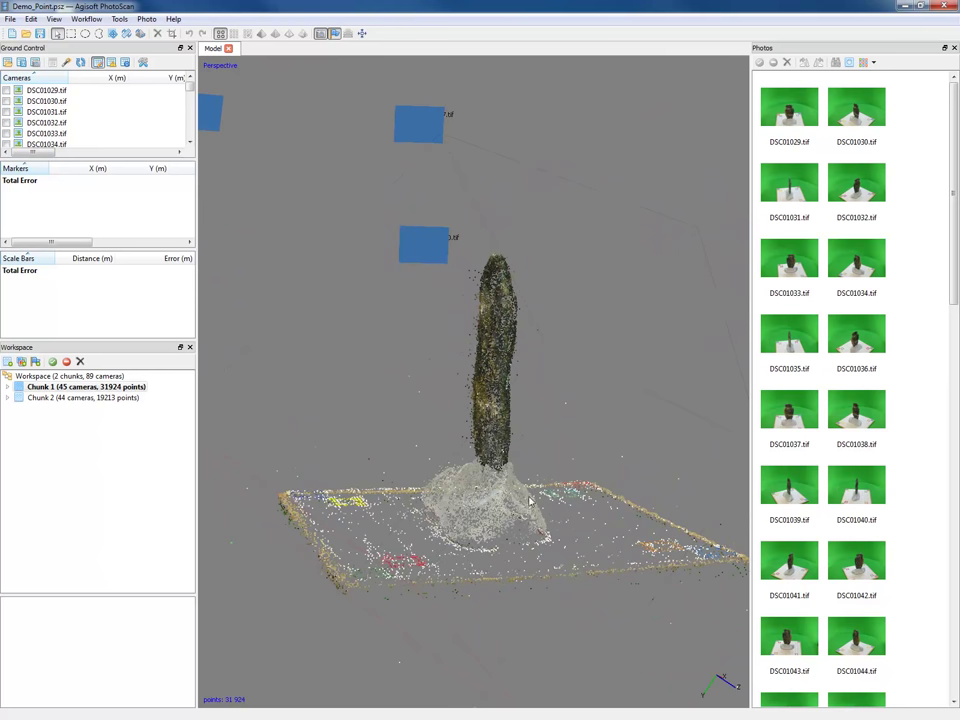
pyautogui.scroll(-5, 421, 348)
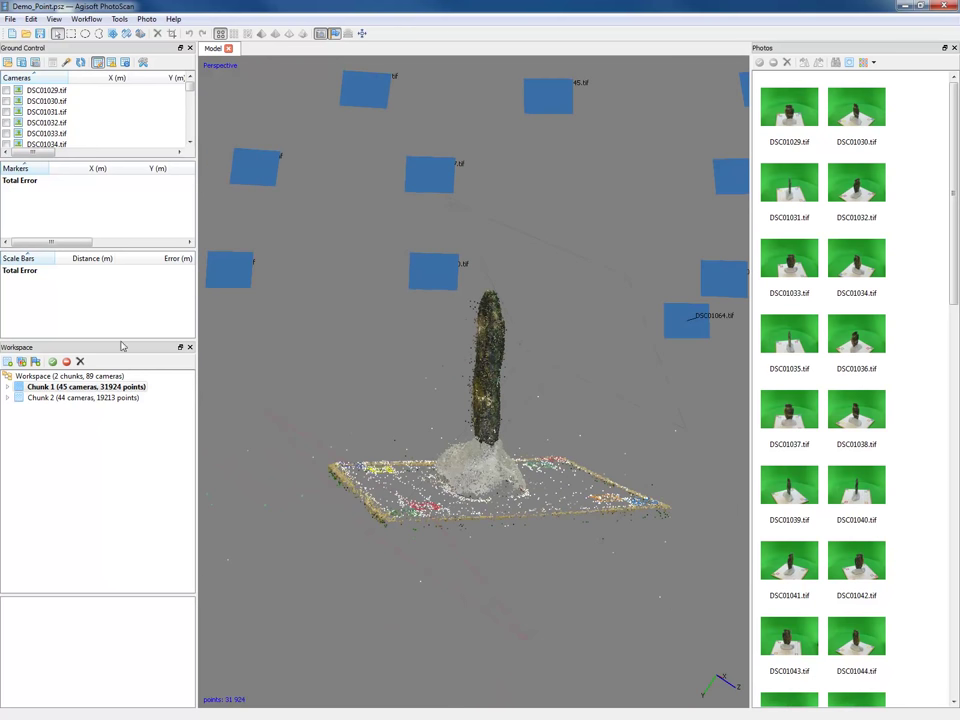
# - Activate Chunk 2 and orbit and zoom around its 19,213-point cloud of the stone point
pyautogui.doubleClick(85, 398)
pyautogui.moveTo(435, 416); pyautogui.dragTo(499, 347)
pyautogui.moveTo(669, 392); pyautogui.dragTo(660, 352)
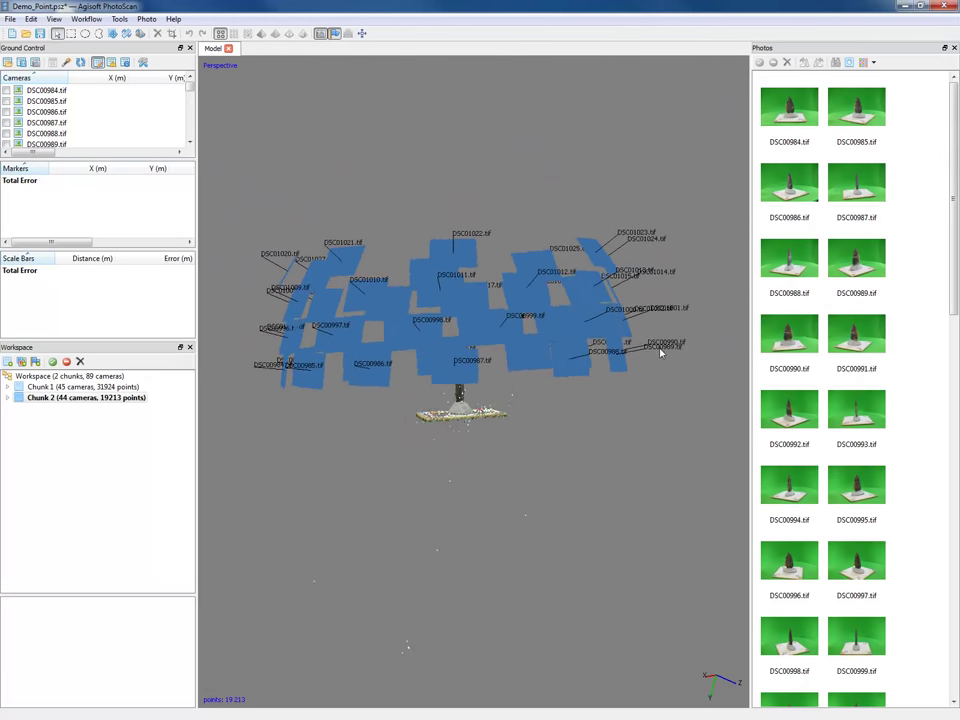
pyautogui.moveTo(544, 332); pyautogui.dragTo(615, 360)
pyautogui.moveTo(703, 362); pyautogui.dragTo(599, 400)
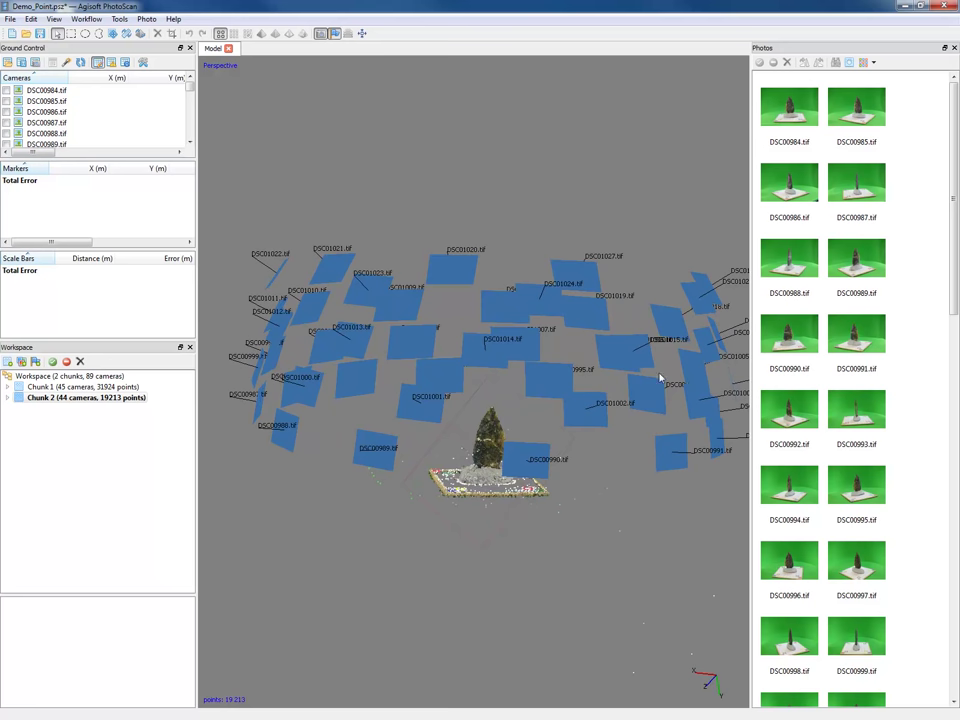
pyautogui.scroll(3, 538, 514)
pyautogui.scroll(-3, 552, 543)
pyautogui.scroll(4, 586, 469)
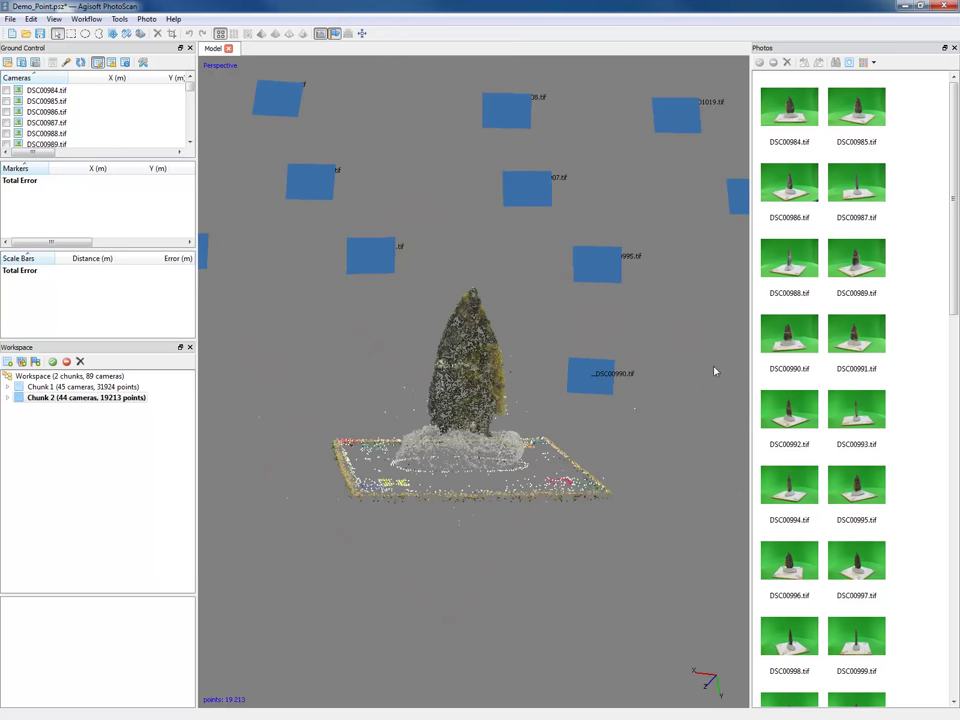
pyautogui.moveTo(624, 347); pyautogui.dragTo(598, 433)
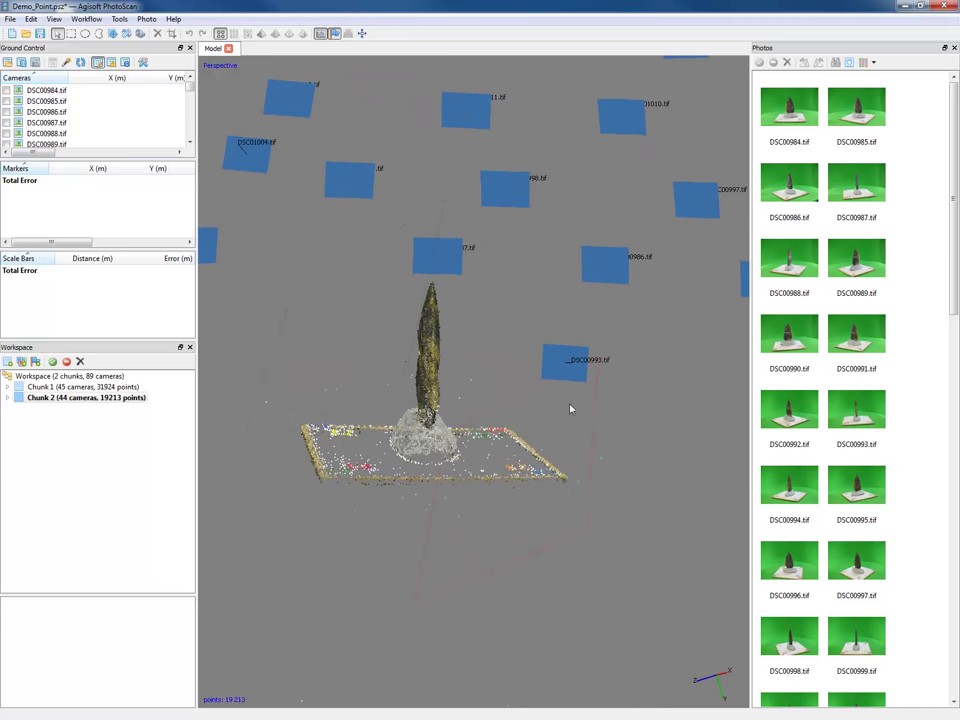
# - Hide the camera positions and orbit Chunk 2's cloud until the point is seen side-on
pyautogui.click(322, 35)
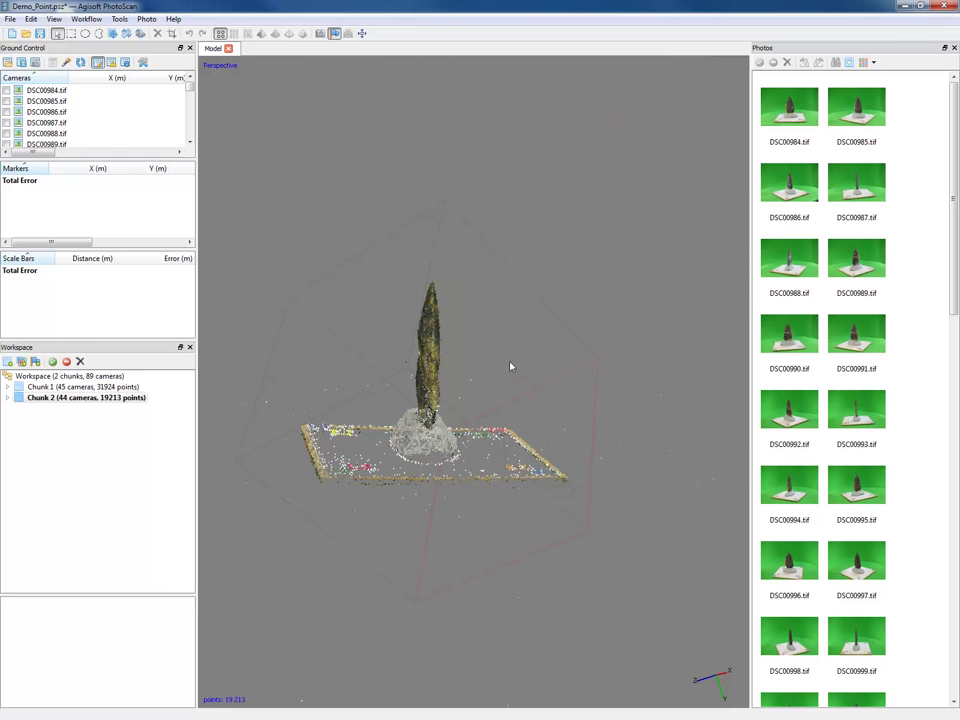
pyautogui.scroll(-5, 515, 370)
pyautogui.scroll(5, 454, 396)
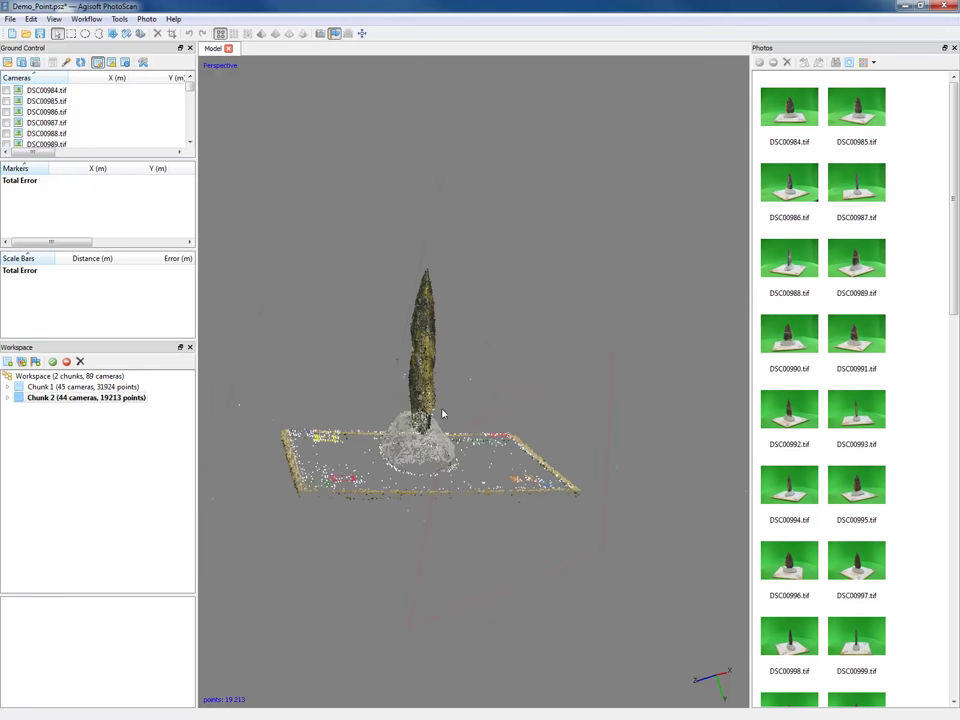
pyautogui.moveTo(450, 407); pyautogui.dragTo(461, 293)
pyautogui.moveTo(573, 449); pyautogui.dragTo(497, 370)
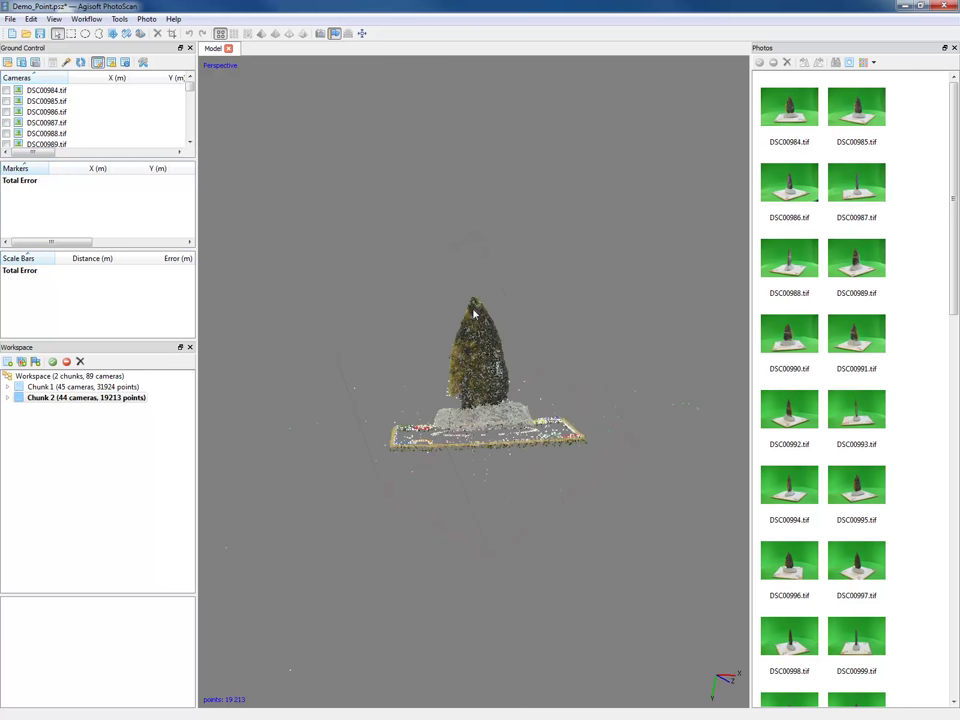
pyautogui.moveTo(422, 414); pyautogui.dragTo(686, 419)
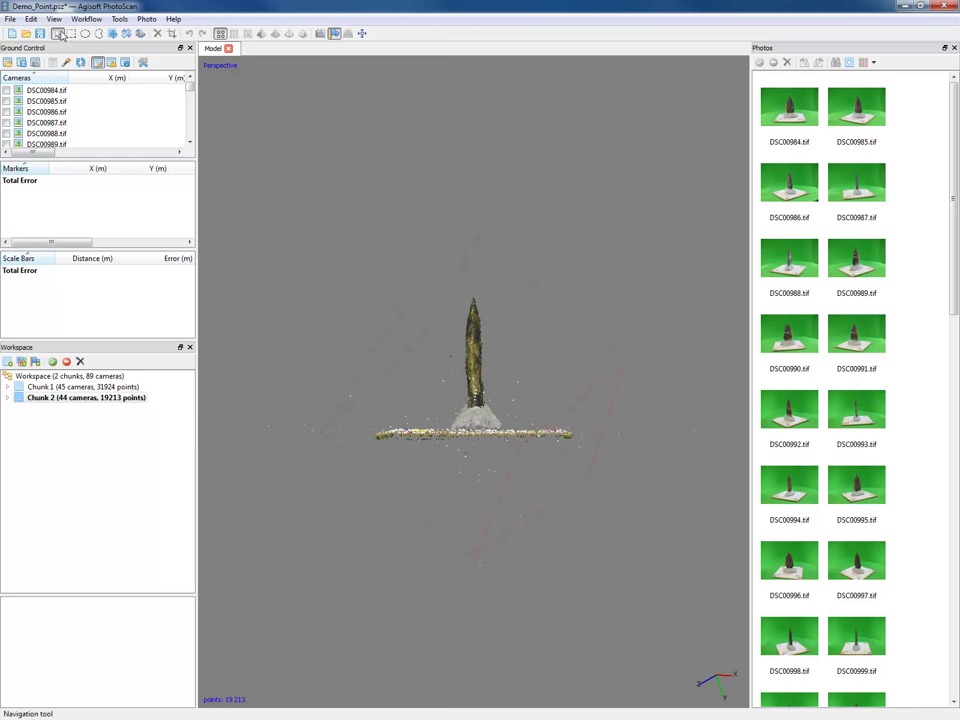
# - Level Chunk 2's region box and enlarge it up and to the left
pyautogui.click(127, 37)
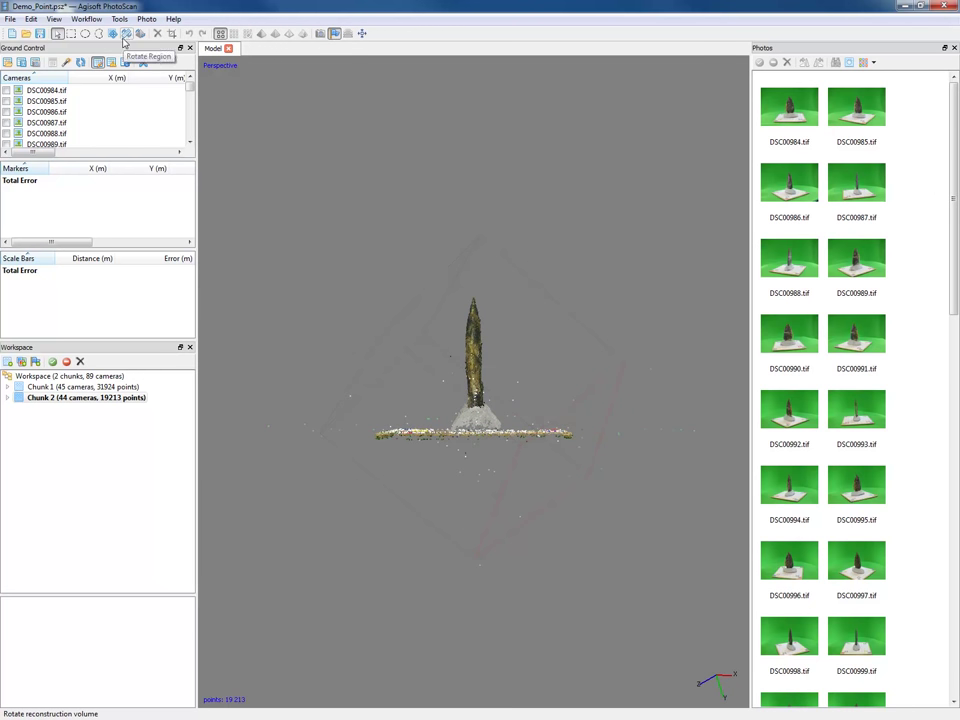
pyautogui.moveTo(536, 444); pyautogui.dragTo(481, 439)
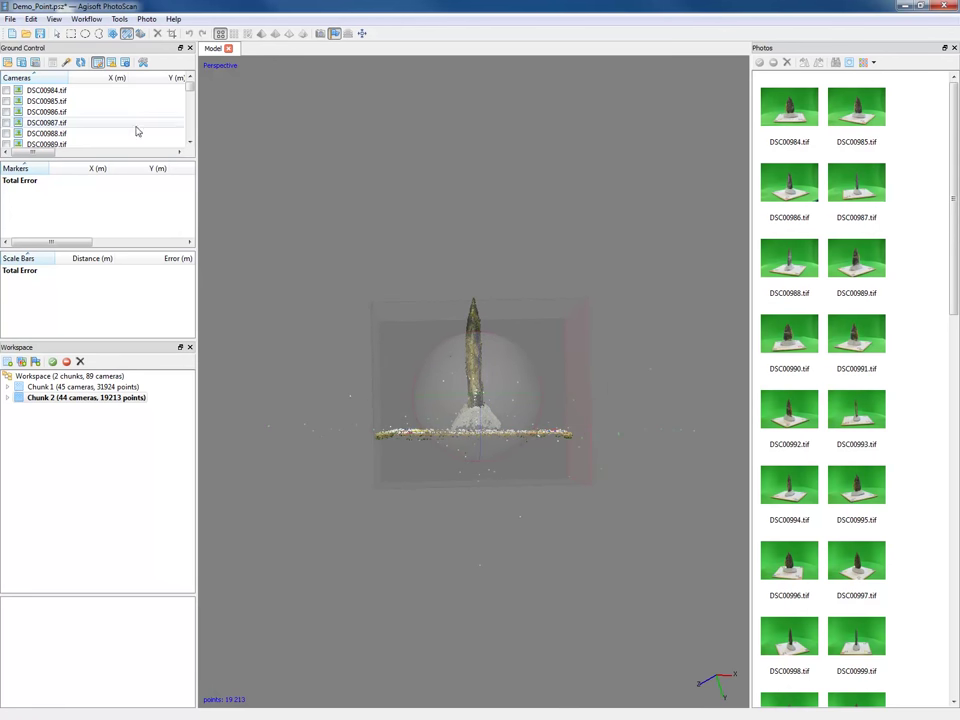
pyautogui.click(113, 35)
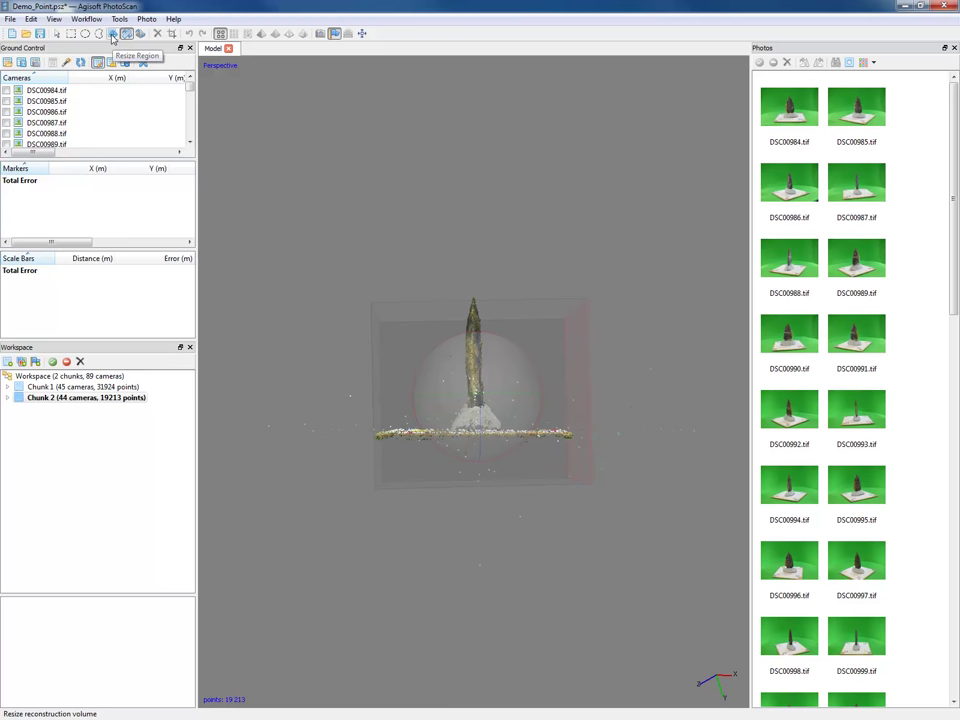
pyautogui.moveTo(381, 319); pyautogui.dragTo(371, 294)
pyautogui.moveTo(583, 482); pyautogui.dragTo(462, 400)
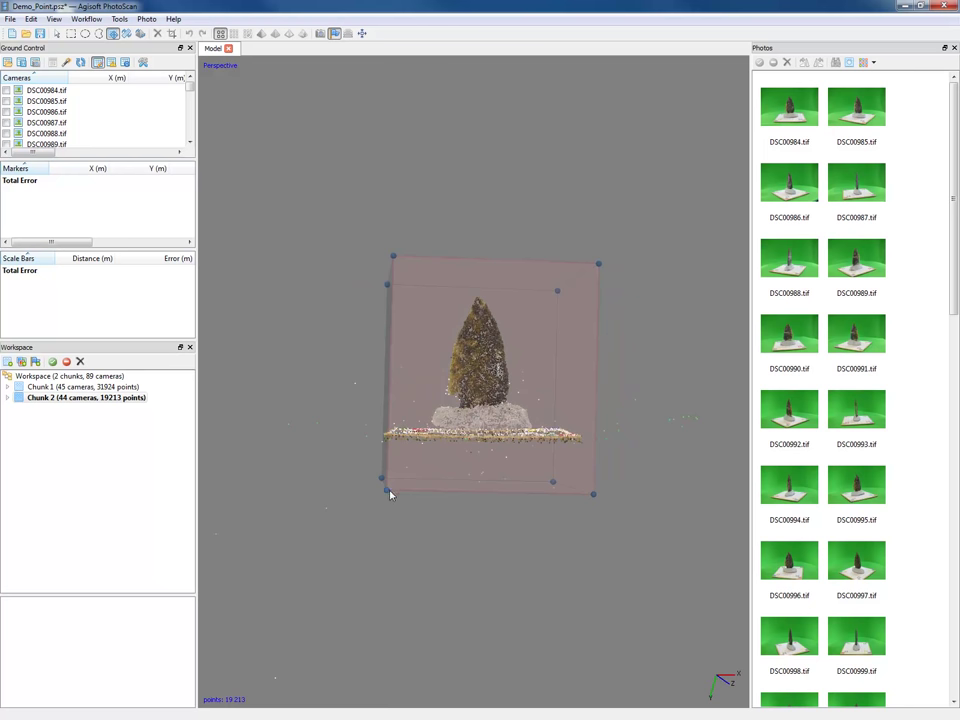
# - Widen the region box on both sides and orbit to confirm it encloses the point and base
pyautogui.moveTo(391, 495); pyautogui.dragTo(358, 487)
pyautogui.moveTo(593, 495); pyautogui.dragTo(613, 493)
pyautogui.moveTo(650, 372); pyautogui.dragTo(585, 446)
pyautogui.moveTo(628, 354); pyautogui.dragTo(677, 394)
pyautogui.scroll(6, 673, 418)
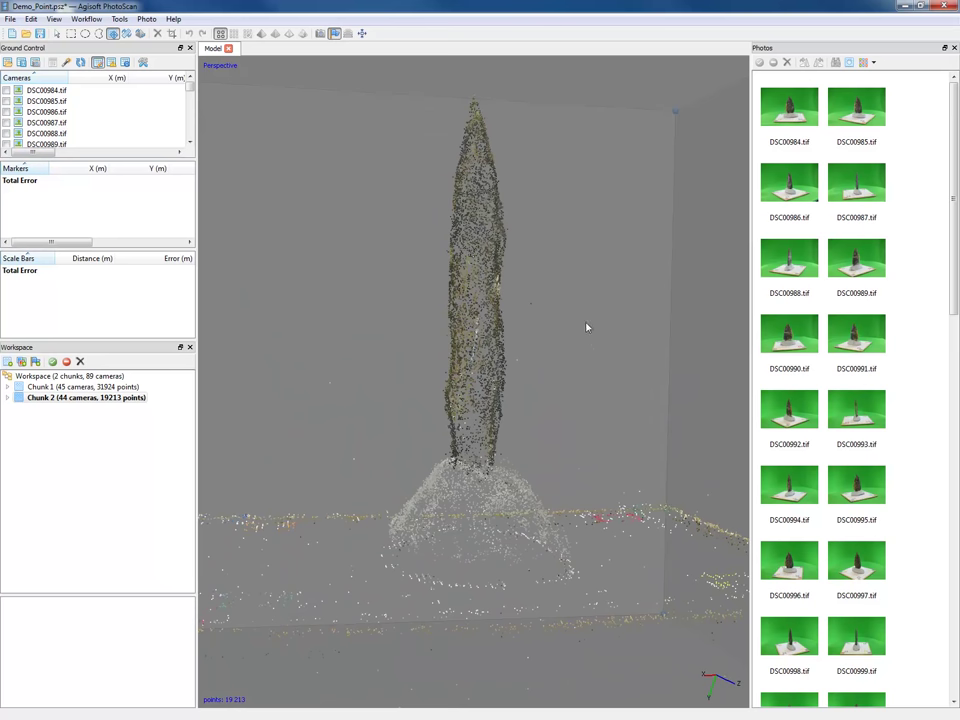
pyautogui.scroll(-5, 585, 330)
pyautogui.moveTo(664, 358); pyautogui.dragTo(542, 390)
pyautogui.moveTo(448, 372); pyautogui.dragTo(491, 451)
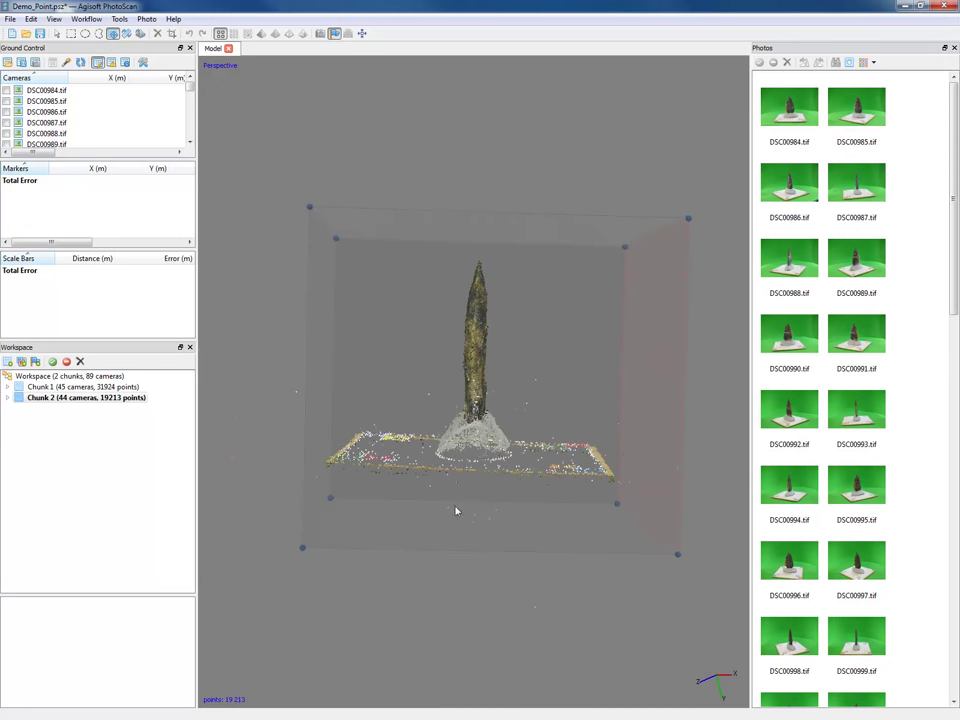
# - Activate Chunk 1 and rotate its region box square to the axes
pyautogui.doubleClick(85, 386)
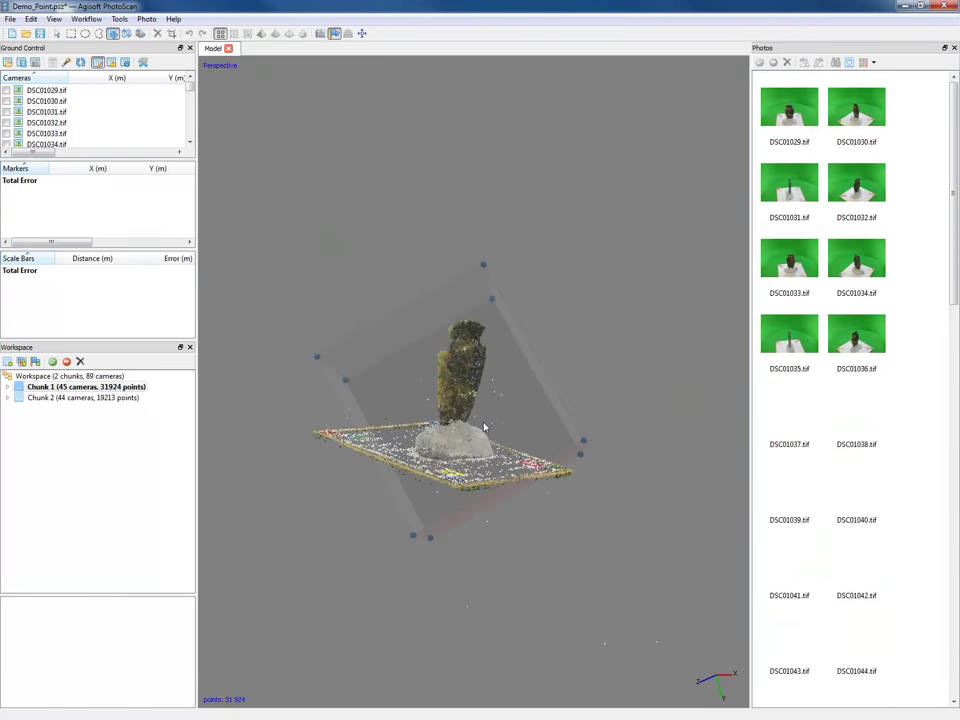
pyautogui.click(126, 33)
pyautogui.moveTo(542, 400); pyautogui.dragTo(478, 426)
pyautogui.click(113, 33)
pyautogui.moveTo(430, 392); pyautogui.dragTo(478, 374)
# - Enlarge Chunk 1's region box up, left and right around the upright point
pyautogui.moveTo(544, 315); pyautogui.dragTo(597, 302)
pyautogui.moveTo(376, 312); pyautogui.dragTo(302, 280)
pyautogui.moveTo(549, 366); pyautogui.dragTo(645, 463)
pyautogui.moveTo(580, 512); pyautogui.dragTo(640, 511)
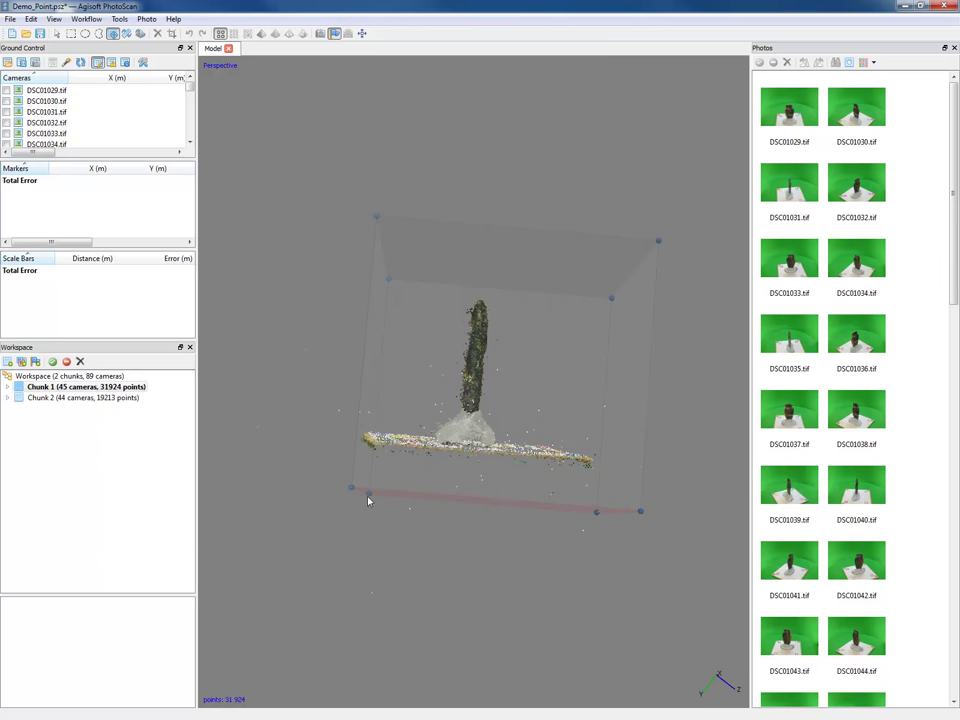
pyautogui.moveTo(352, 488); pyautogui.dragTo(315, 489)
pyautogui.scroll(5, 485, 350)
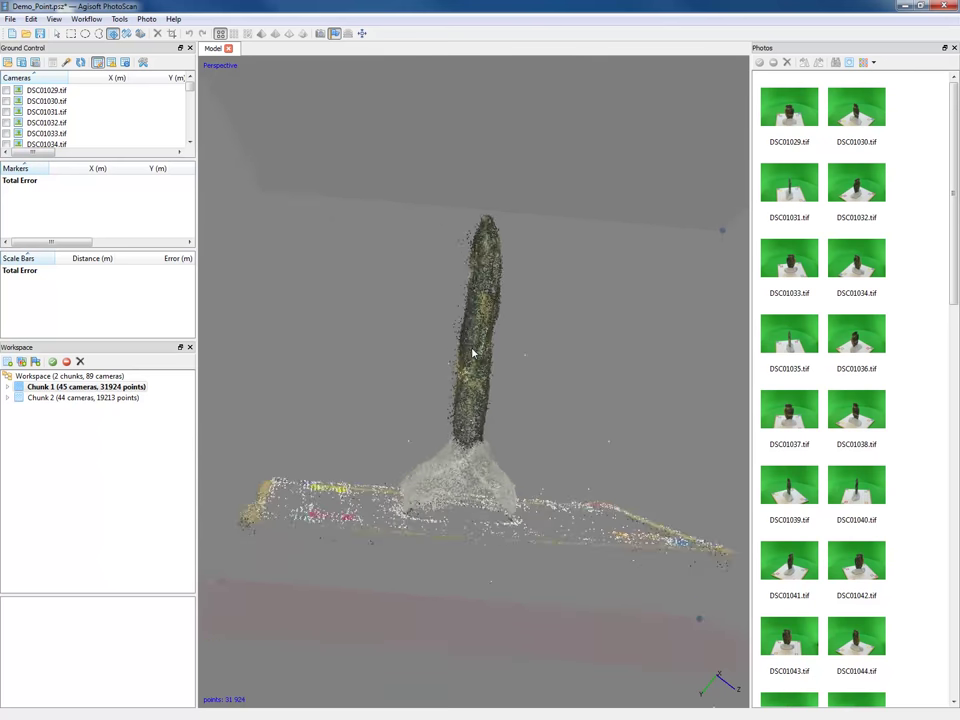
pyautogui.scroll(3, 473, 361)
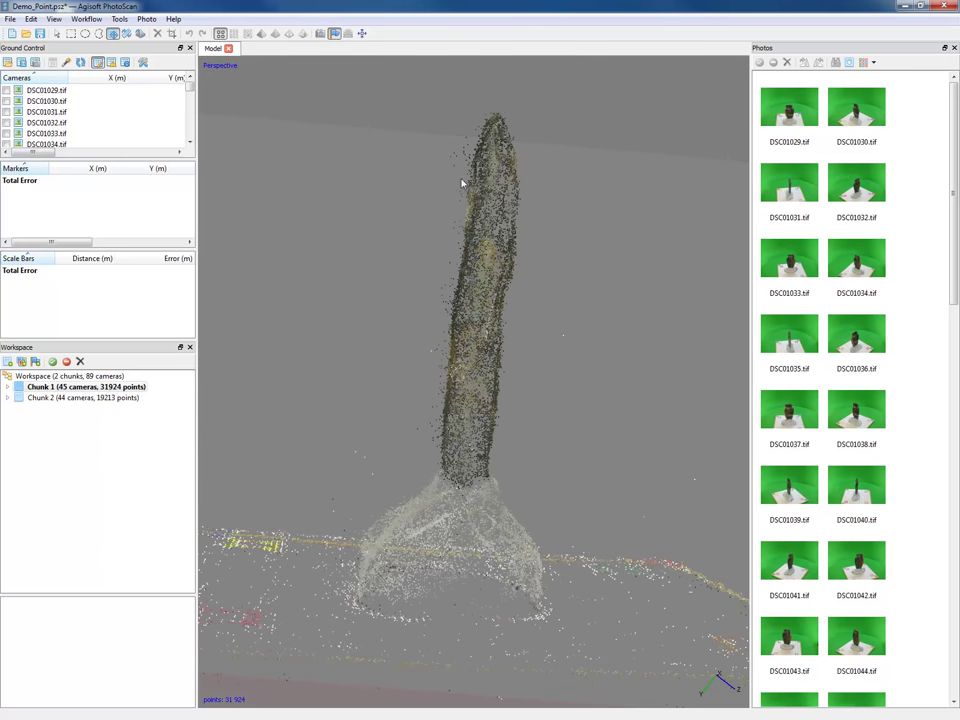
pyautogui.moveTo(576, 214); pyautogui.dragTo(606, 122)
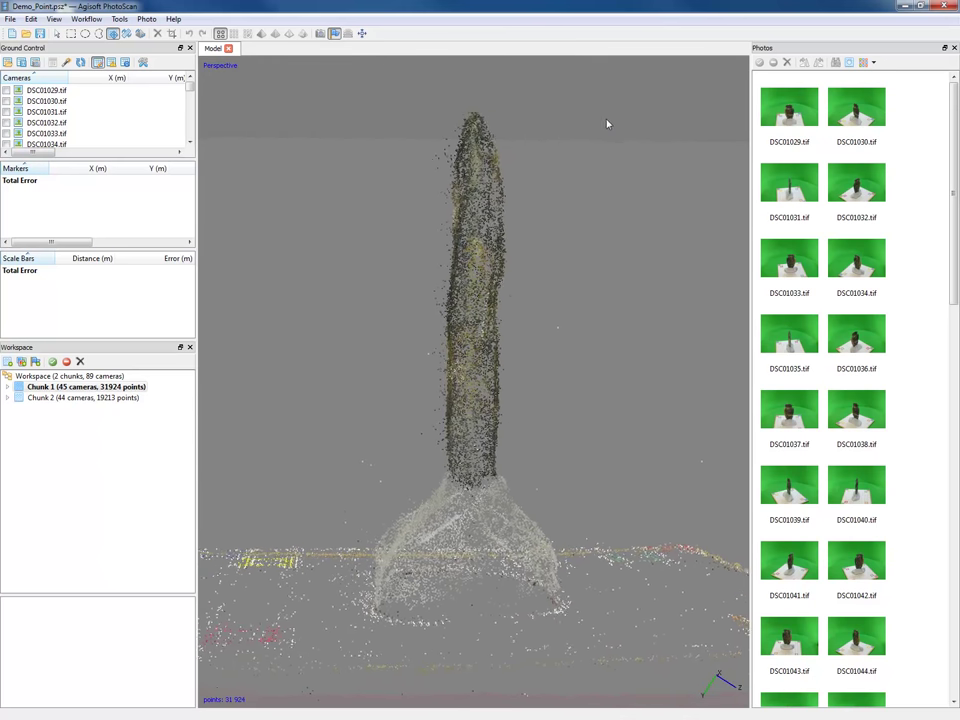
# - Delete 126 stray points along the stem's left side of Chunk 1's cloud
pyautogui.click(100, 35)
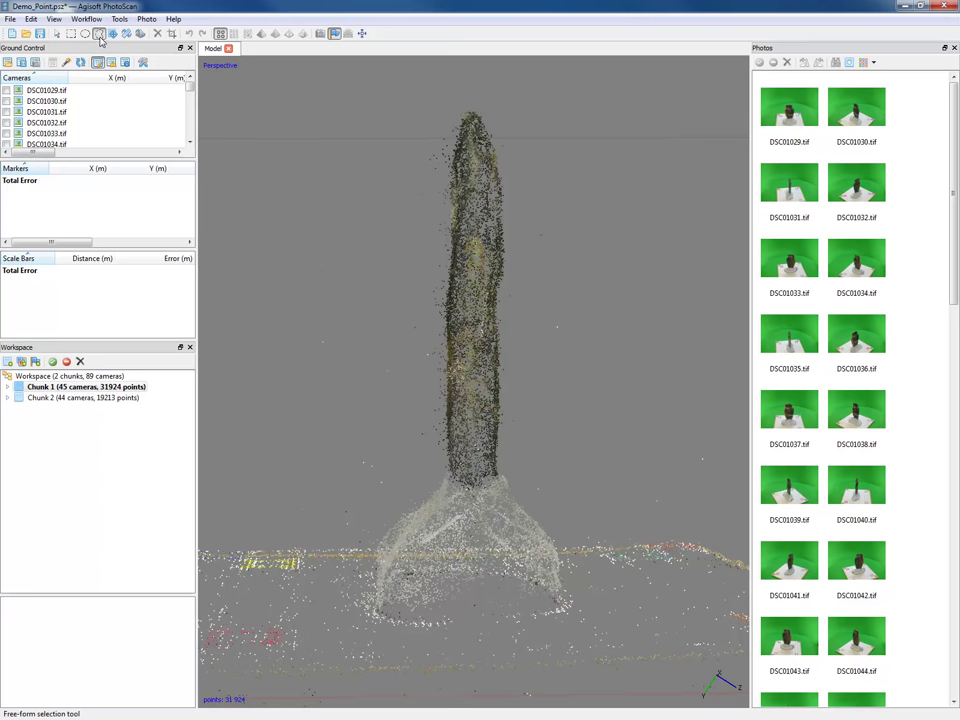
pyautogui.moveTo(316, 519)
pyautogui.mouseDown()
pyautogui.moveTo(352, 533)
pyautogui.moveTo(406, 525)
pyautogui.moveTo(422, 507)
pyautogui.moveTo(515, 512)
pyautogui.mouseUp()
pyautogui.moveTo(568, 478)
pyautogui.mouseDown()
pyautogui.moveTo(429, 454)
pyautogui.moveTo(339, 304)
pyautogui.moveTo(527, 402)
pyautogui.mouseUp()
pyautogui.click(541, 410)
pyautogui.moveTo(436, 477)
pyautogui.mouseDown()
pyautogui.moveTo(449, 437)
pyautogui.moveTo(441, 334)
pyautogui.moveTo(336, 418)
pyautogui.moveTo(408, 421)
pyautogui.mouseUp()
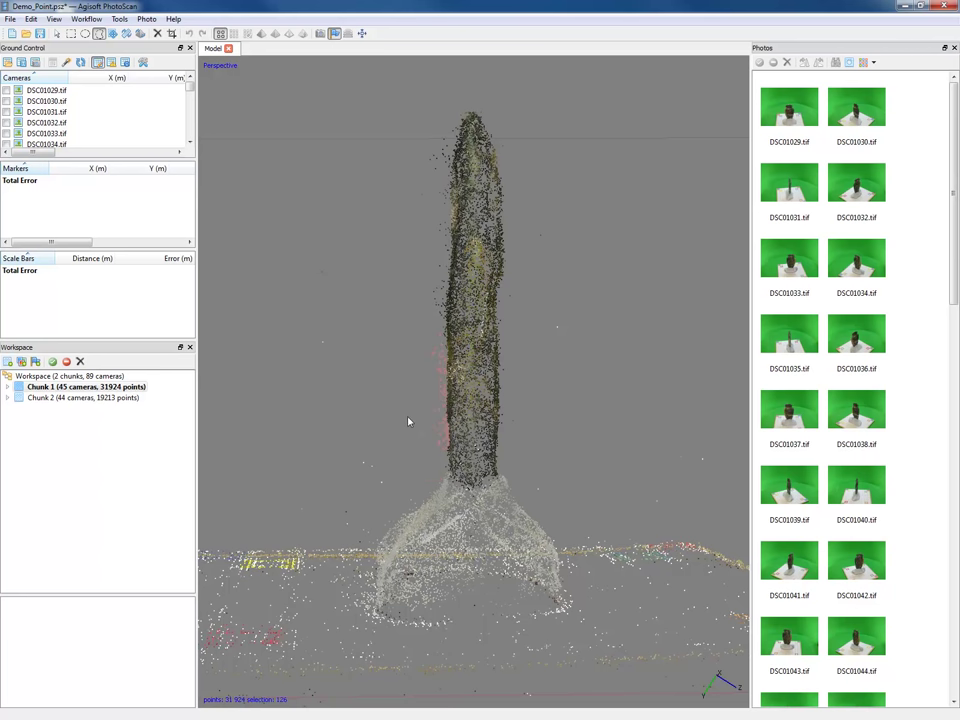
pyautogui.press('Delete')
pyautogui.moveTo(456, 347); pyautogui.dragTo(472, 420)
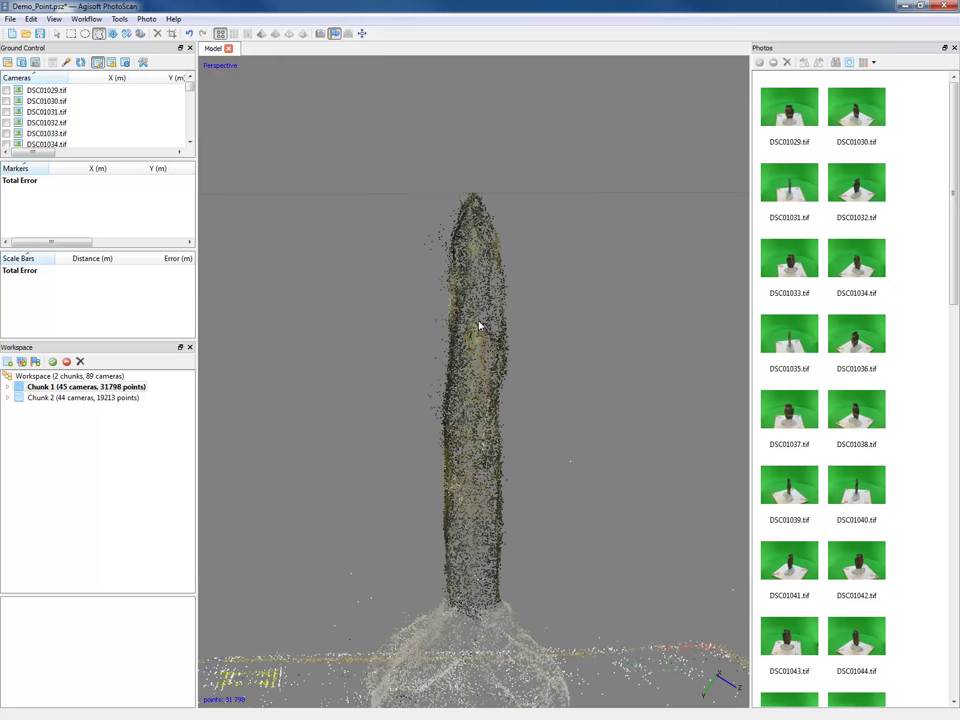
pyautogui.moveTo(478, 331); pyautogui.dragTo(458, 496)
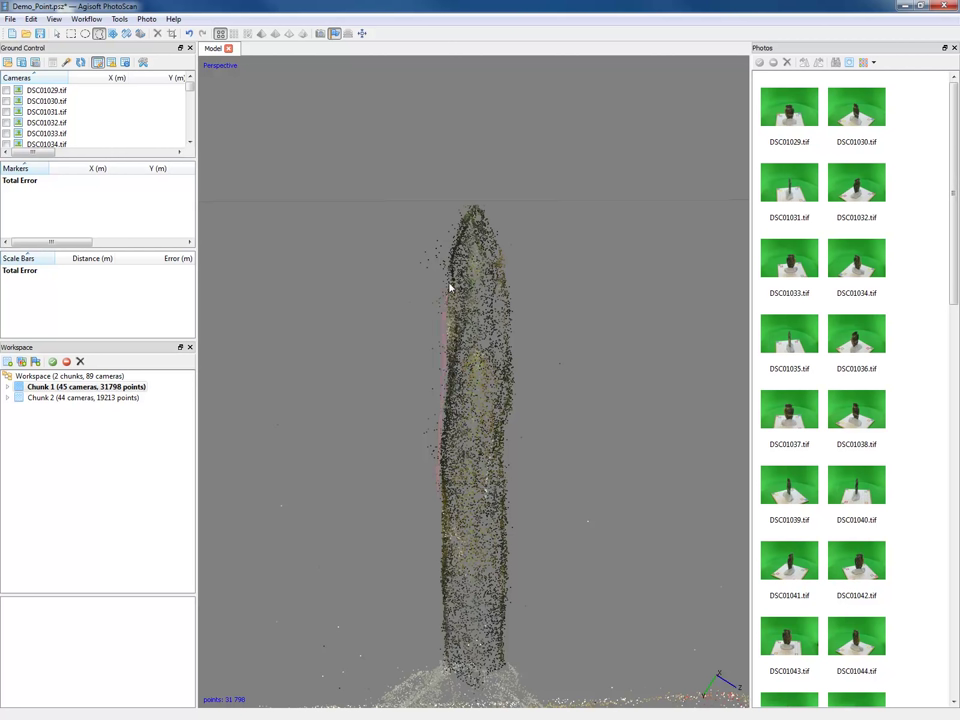
# - Delete more stray points: 132 off the left edge, 4 more, and those beside the stem
pyautogui.moveTo(451, 256)
pyautogui.mouseDown()
pyautogui.moveTo(473, 184)
pyautogui.moveTo(360, 187)
pyautogui.mouseUp()
pyautogui.moveTo(316, 437); pyautogui.dragTo(406, 421)
pyautogui.press('Delete')
pyautogui.moveTo(509, 450); pyautogui.dragTo(530, 400)
pyautogui.press('Delete')
pyautogui.moveTo(522, 465); pyautogui.dragTo(516, 535, button='right')
pyautogui.moveTo(503, 509); pyautogui.dragTo(499, 369)
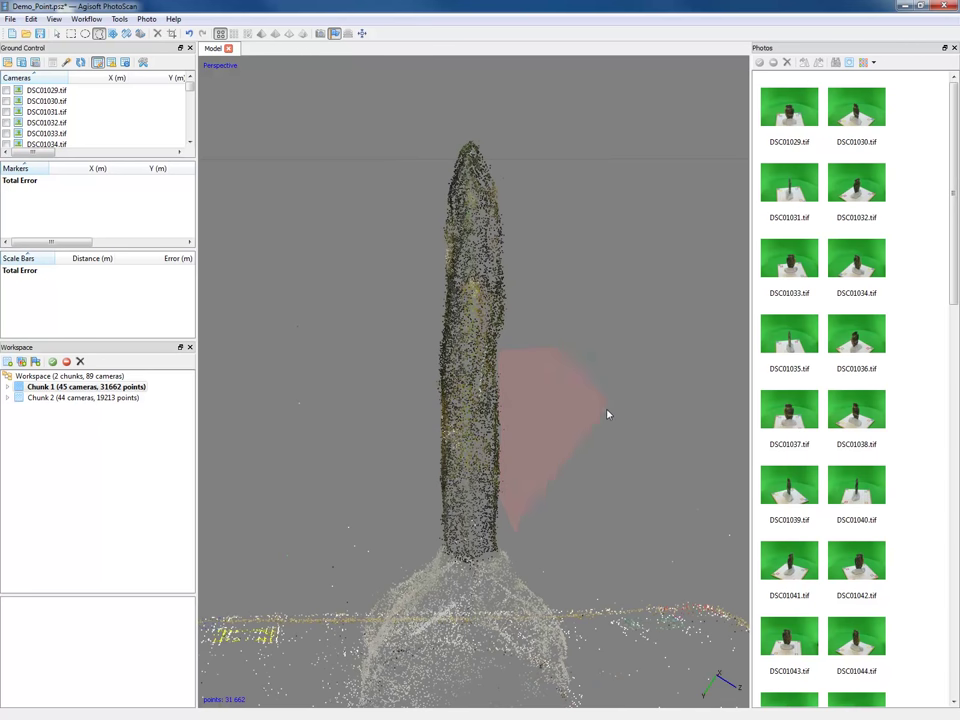
pyautogui.moveTo(607, 414); pyautogui.dragTo(608, 418)
pyautogui.press('Delete')
pyautogui.scroll(-5, 600, 415)
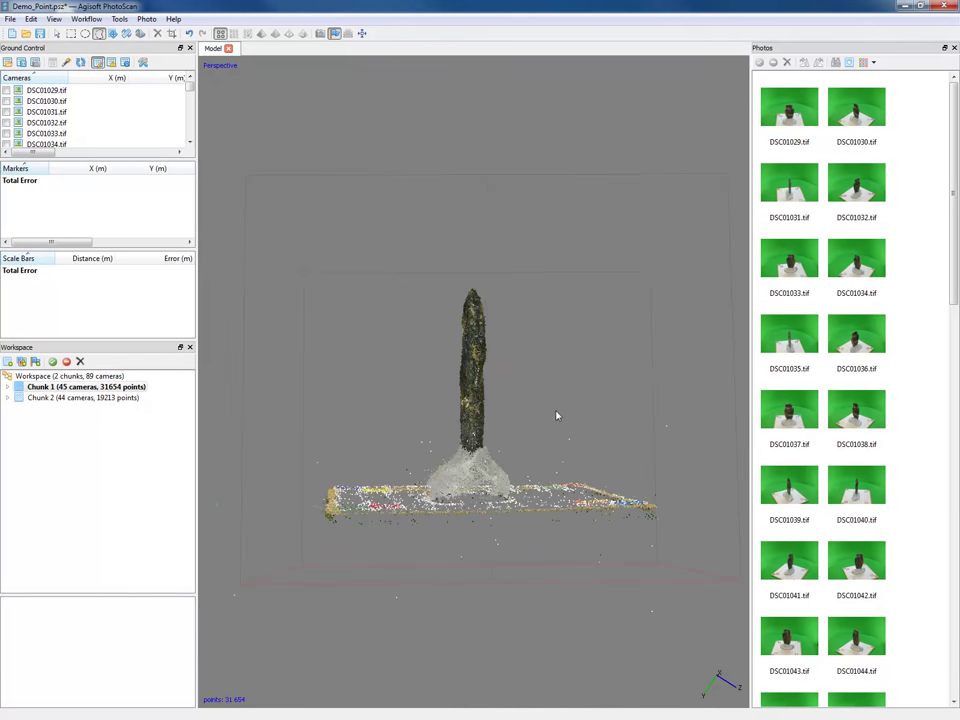
# - Inspect the cleaned 31,654-point cloud, then bring up the Word workflow notes
pyautogui.click(57, 33)
pyautogui.moveTo(500, 360); pyautogui.dragTo(568, 467)
pyautogui.scroll(-3, 597, 382)
pyautogui.moveTo(597, 382); pyautogui.dragTo(578, 377)
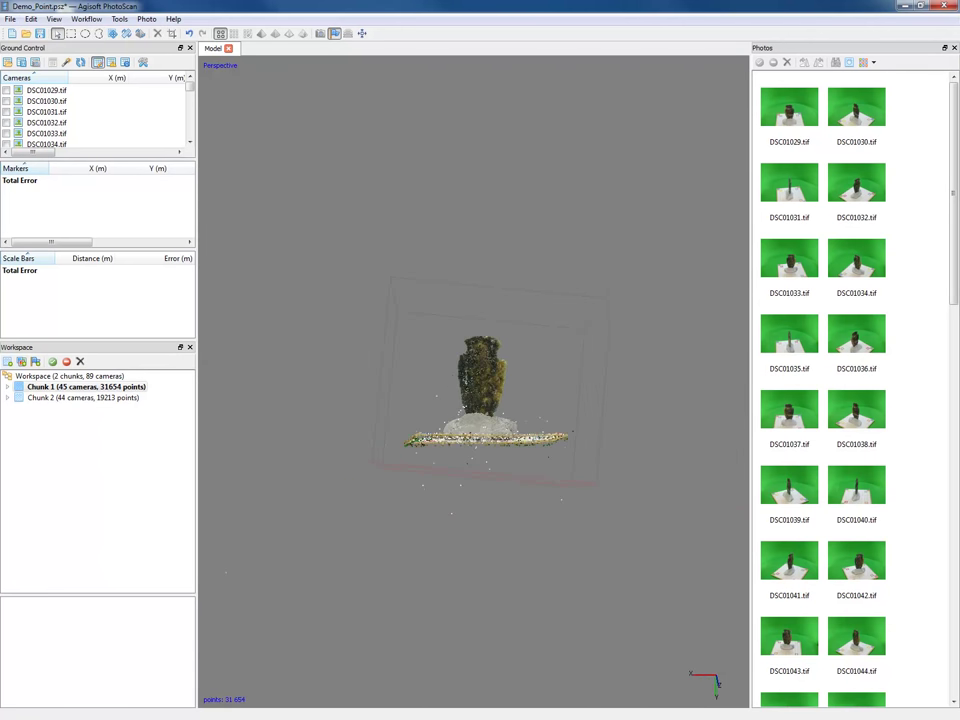
pyautogui.hotkey('alt', 'Tab')
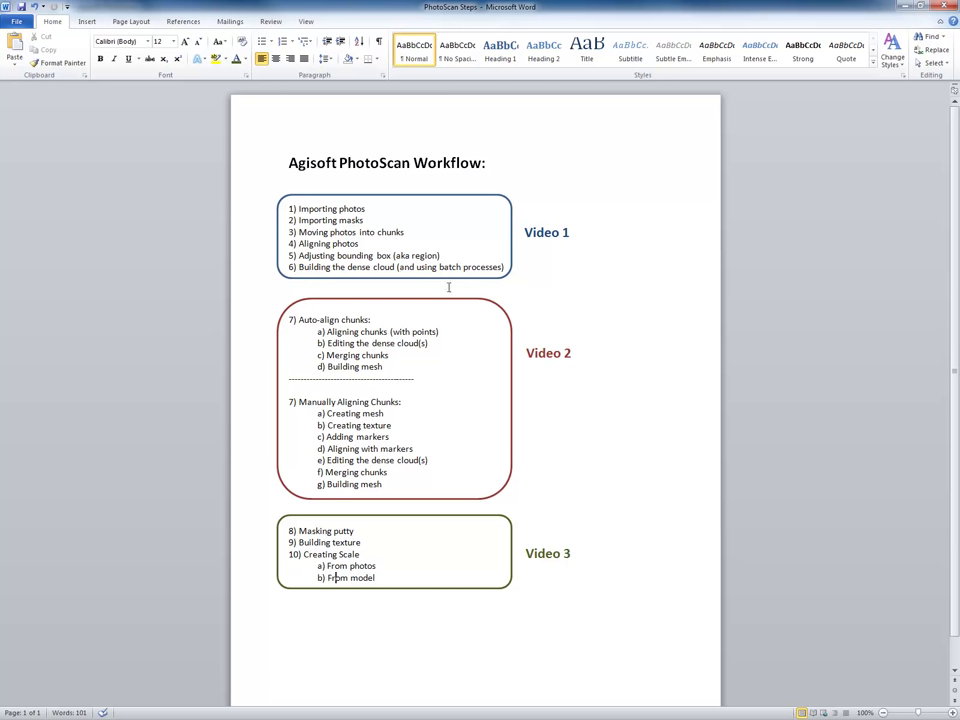
# - Back in PhotoScan, remove the Align Photos job from the batch queue
pyautogui.click(904, 6)
pyautogui.scroll(5, 575, 346)
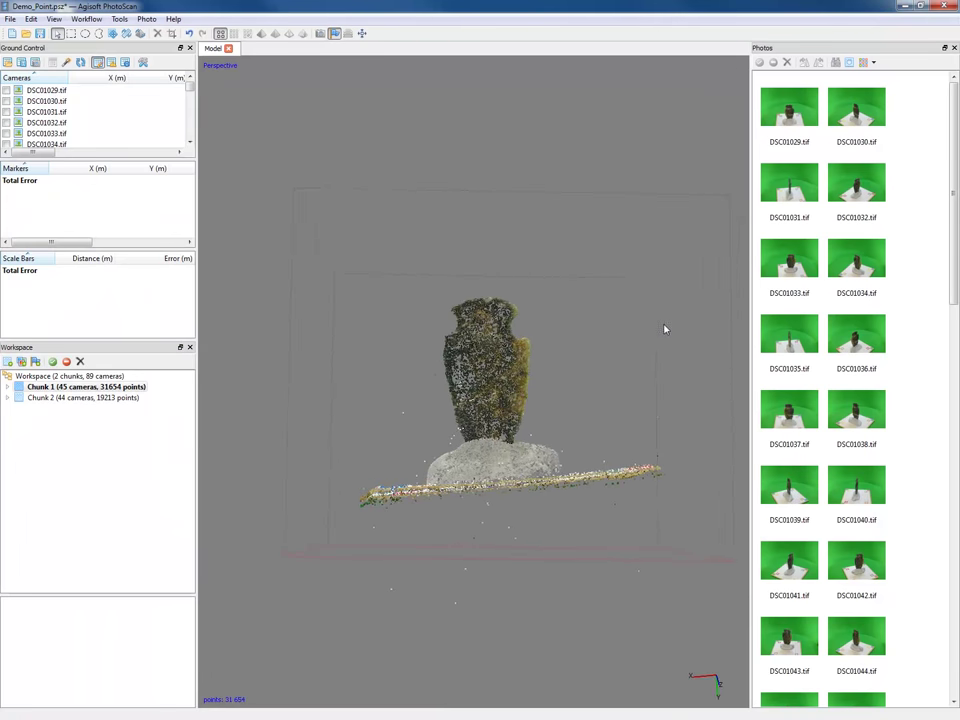
pyautogui.click(100, 19)
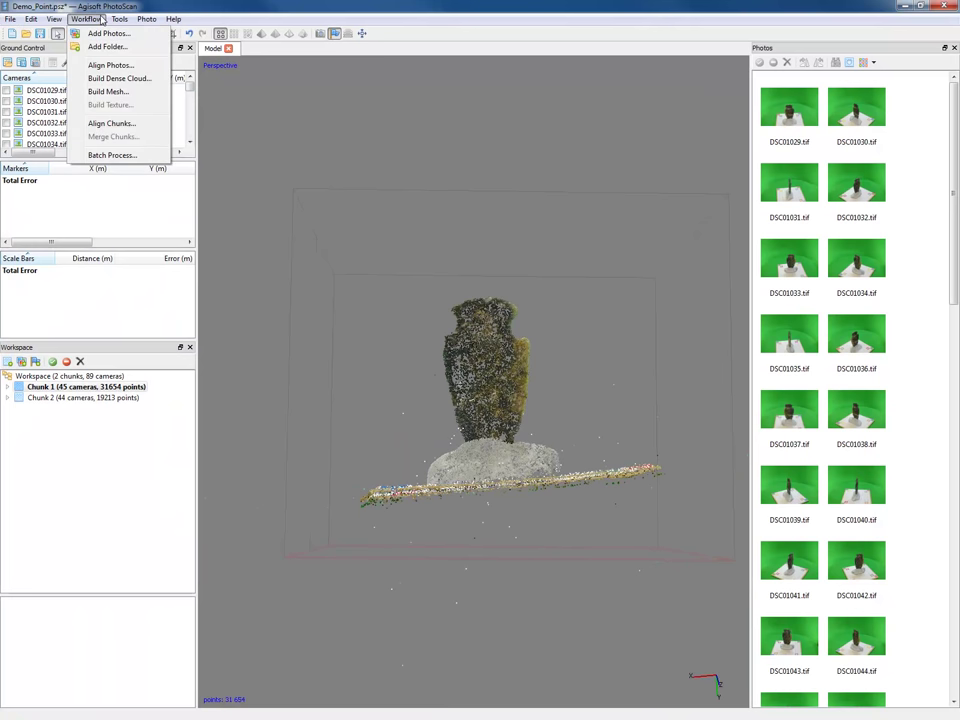
pyautogui.click(132, 157)
pyautogui.click(466, 263)
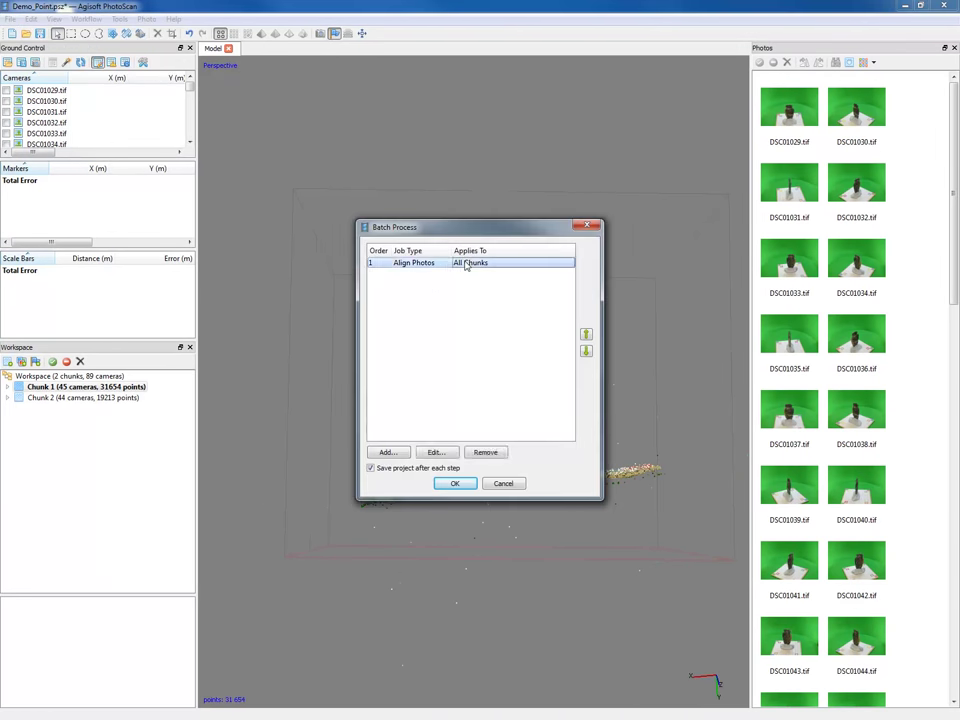
pyautogui.click(486, 453)
# - Add a Build Dense Cloud job for all chunks at Medium quality, Aggressive depth filtering
pyautogui.click(387, 452)
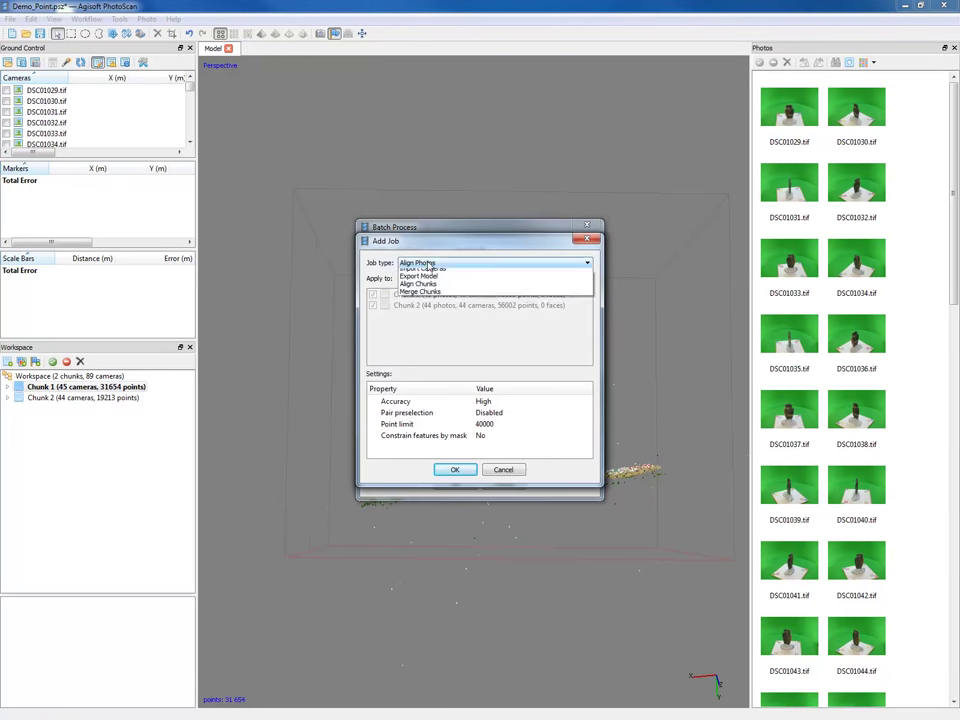
pyautogui.click(428, 263)
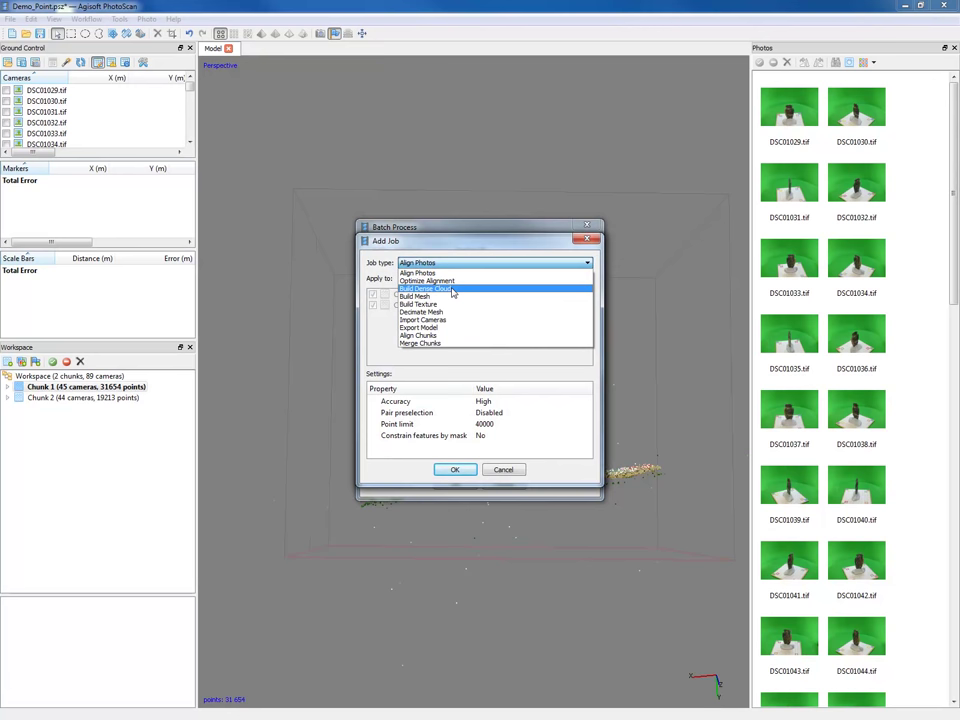
pyautogui.click(453, 290)
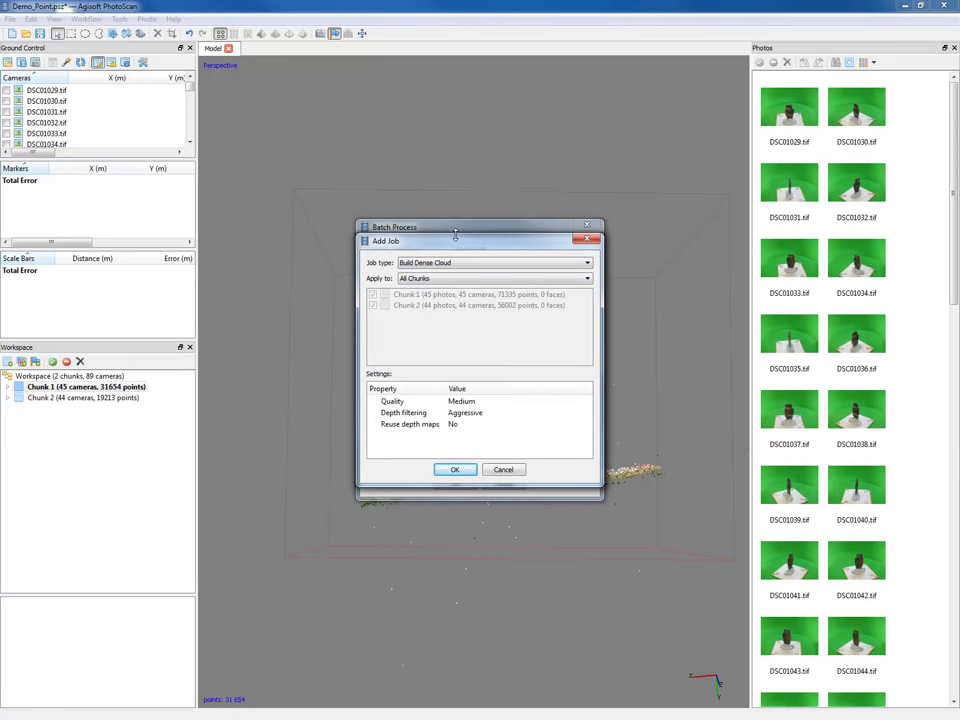
pyautogui.click(465, 404)
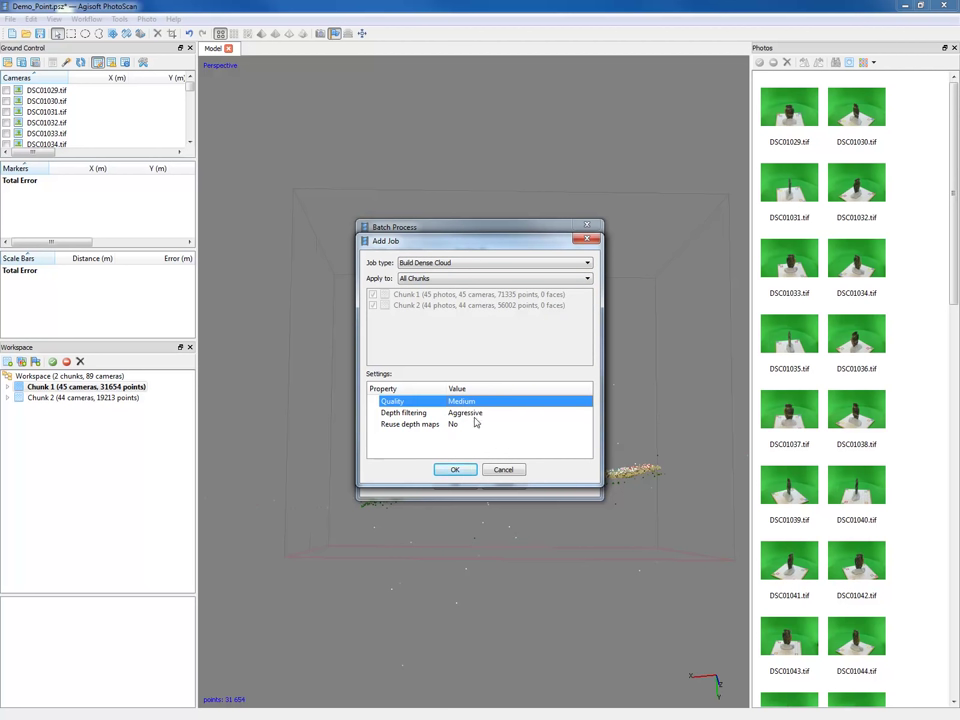
pyautogui.click(470, 413)
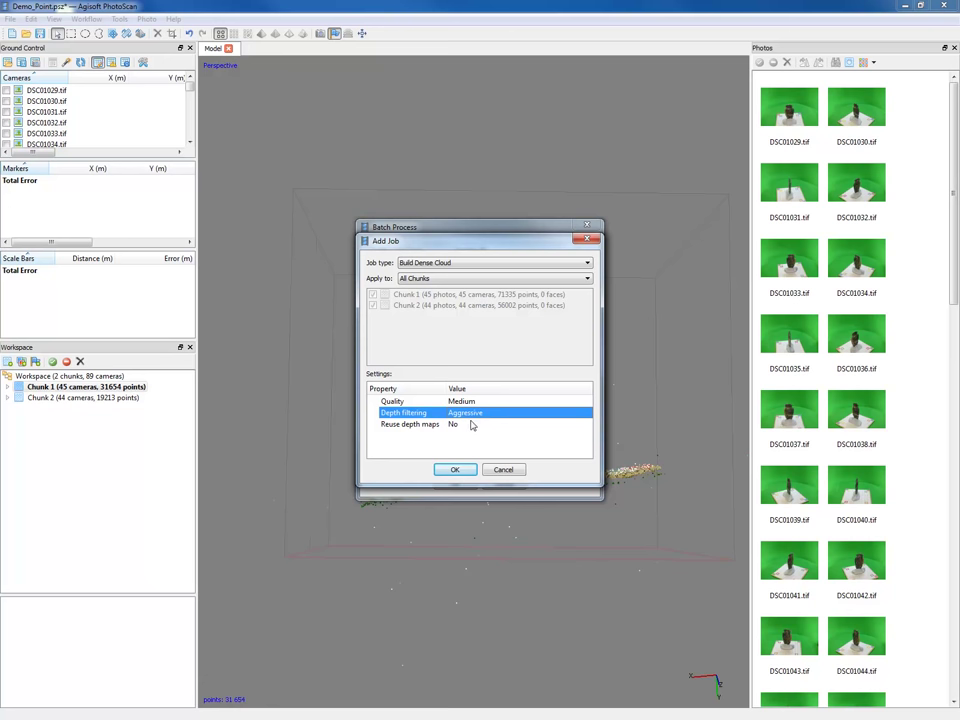
pyautogui.click(455, 425)
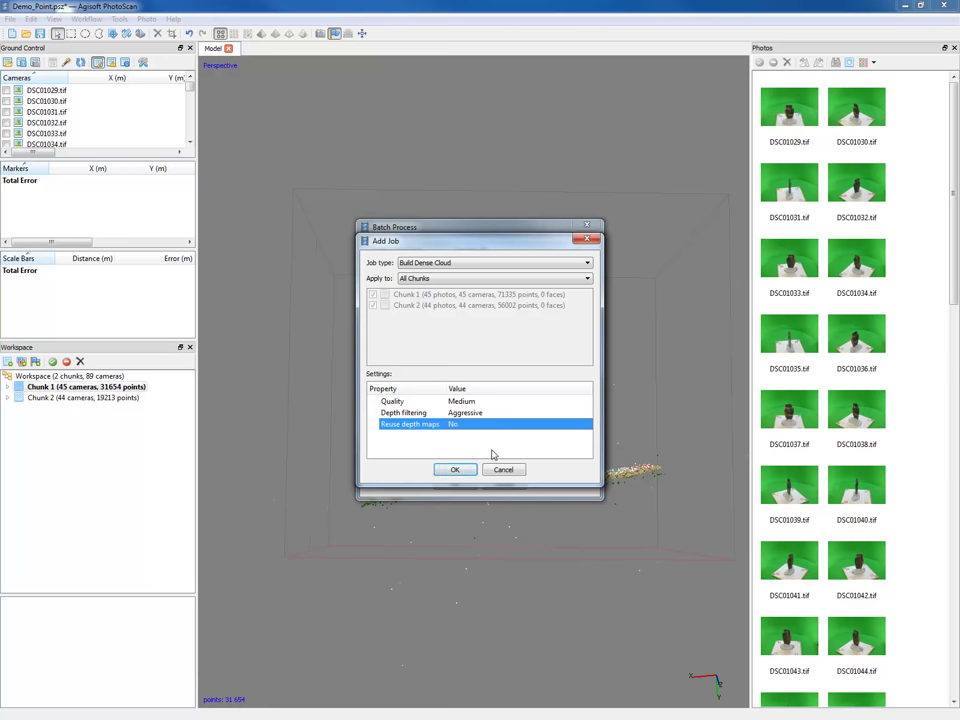
pyautogui.click(455, 469)
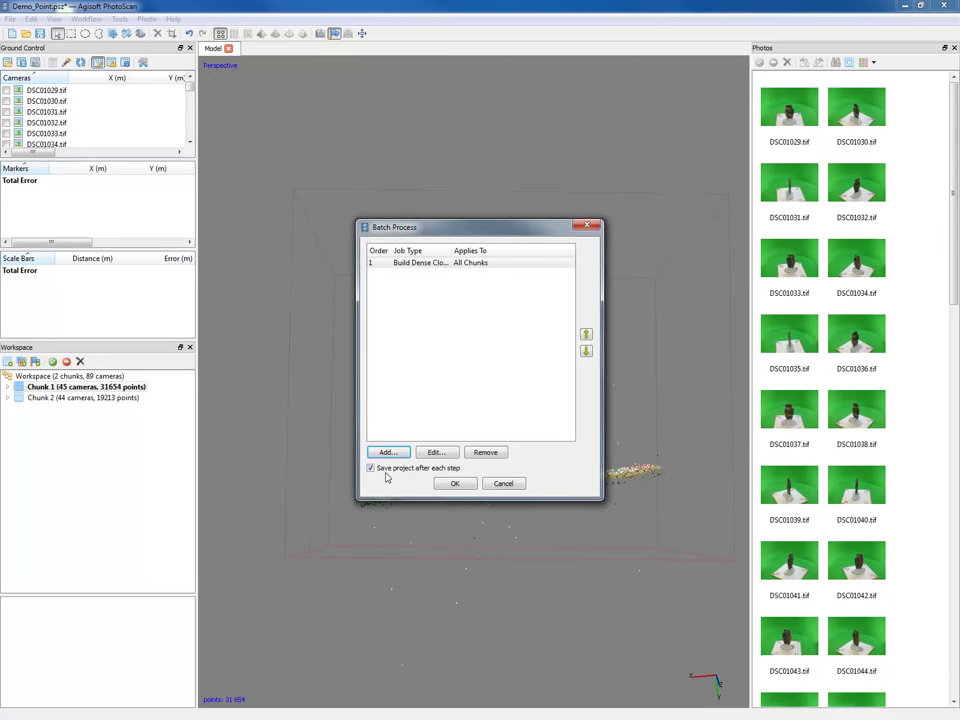
# - Run the queued Build Dense Cloud batch job for both chunks
pyautogui.click(457, 484)
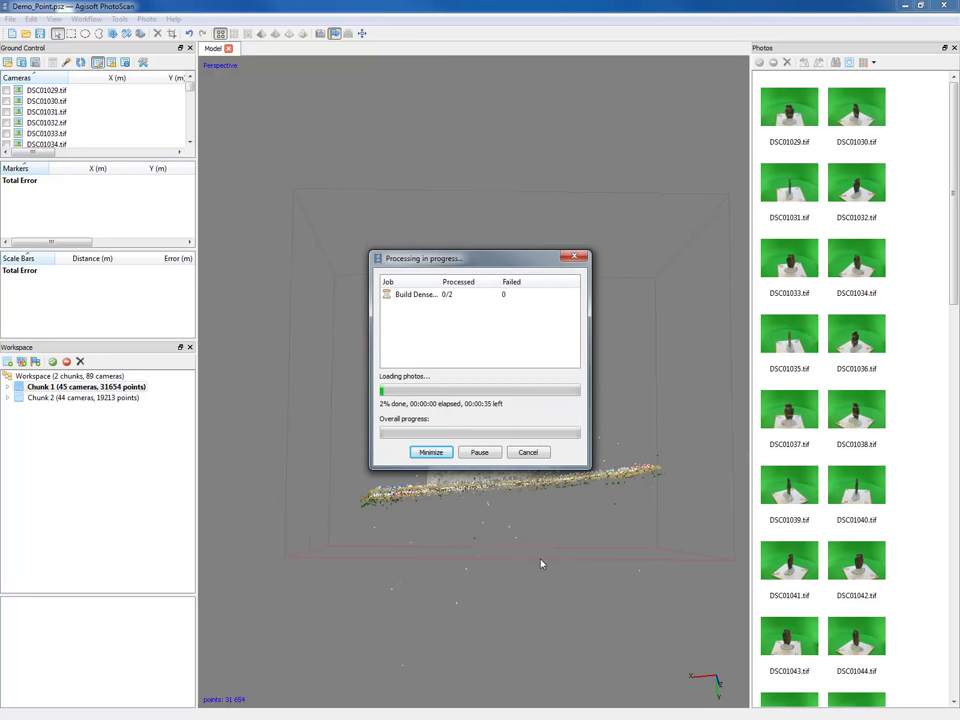